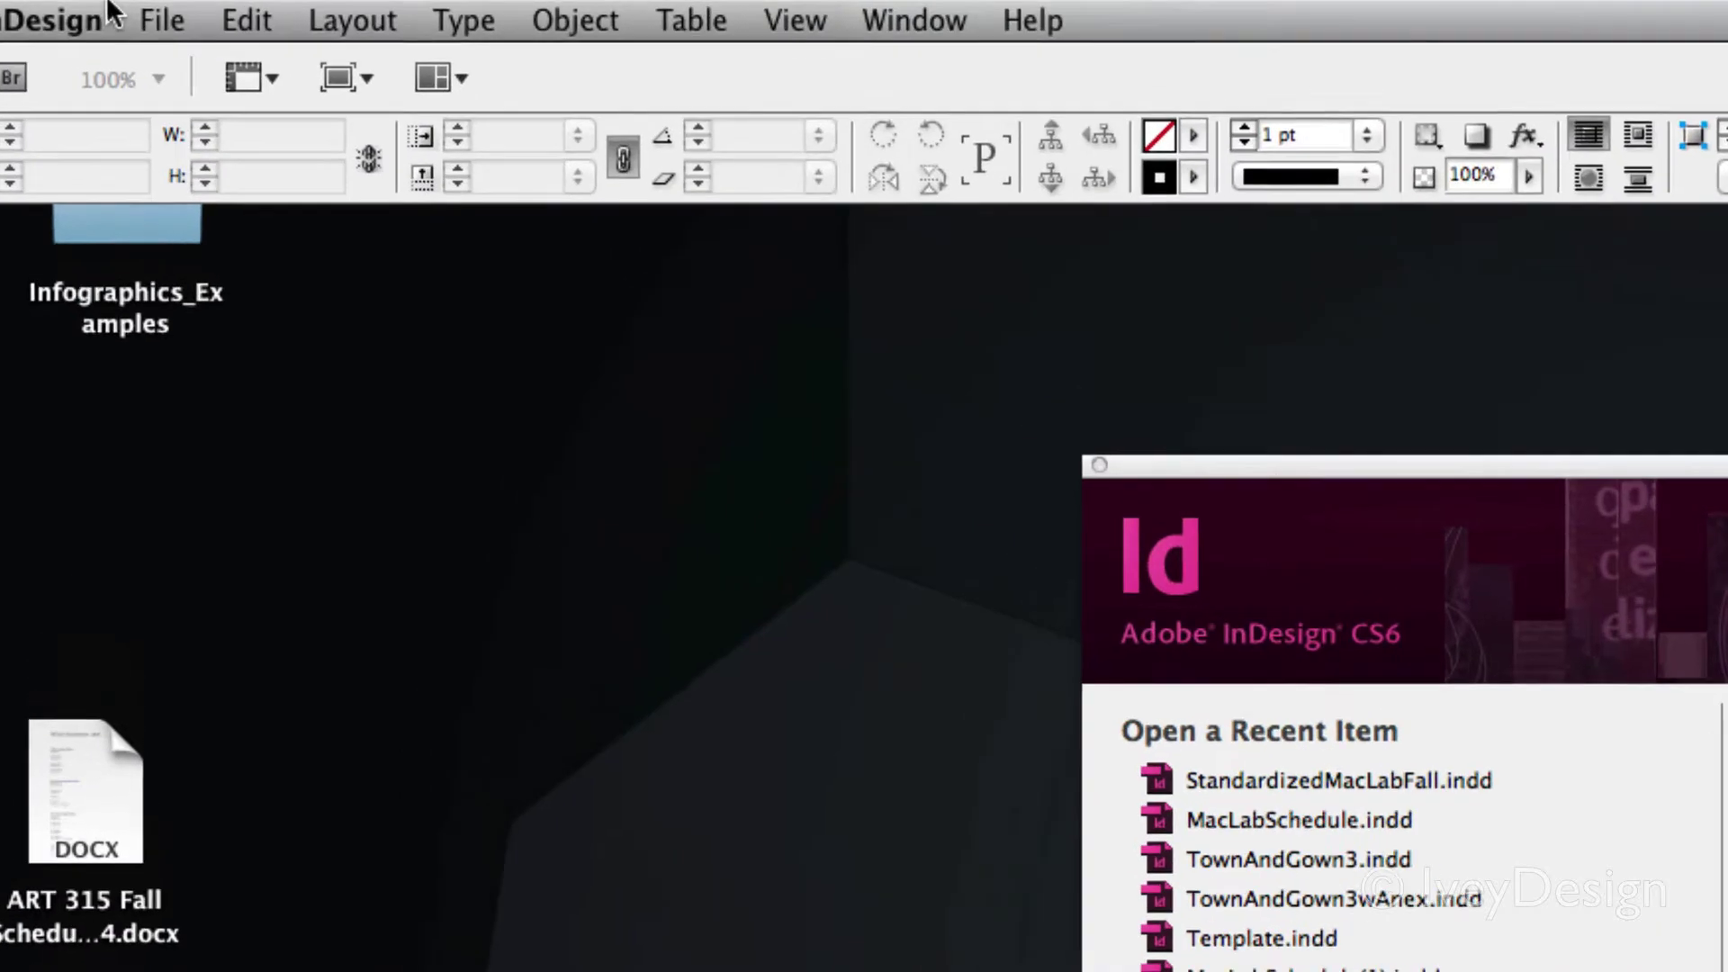
- Open the File menu's New submenu to reach the Document command
left_click(134, 8)
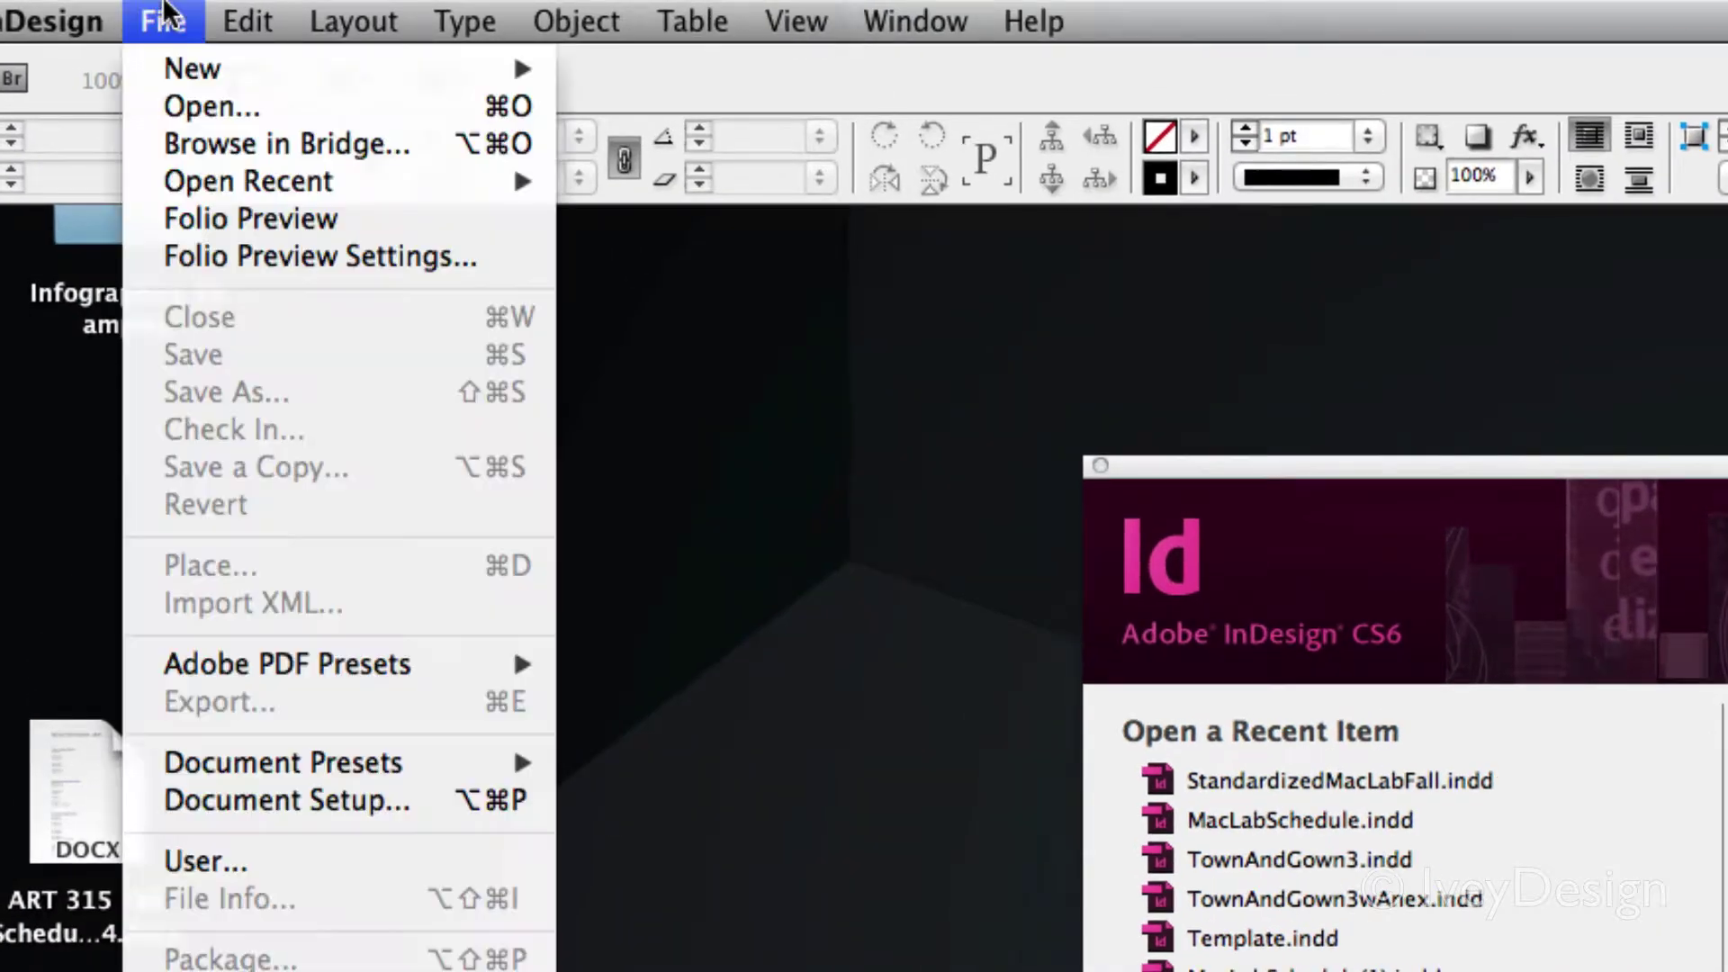
mouse_move(174, 65)
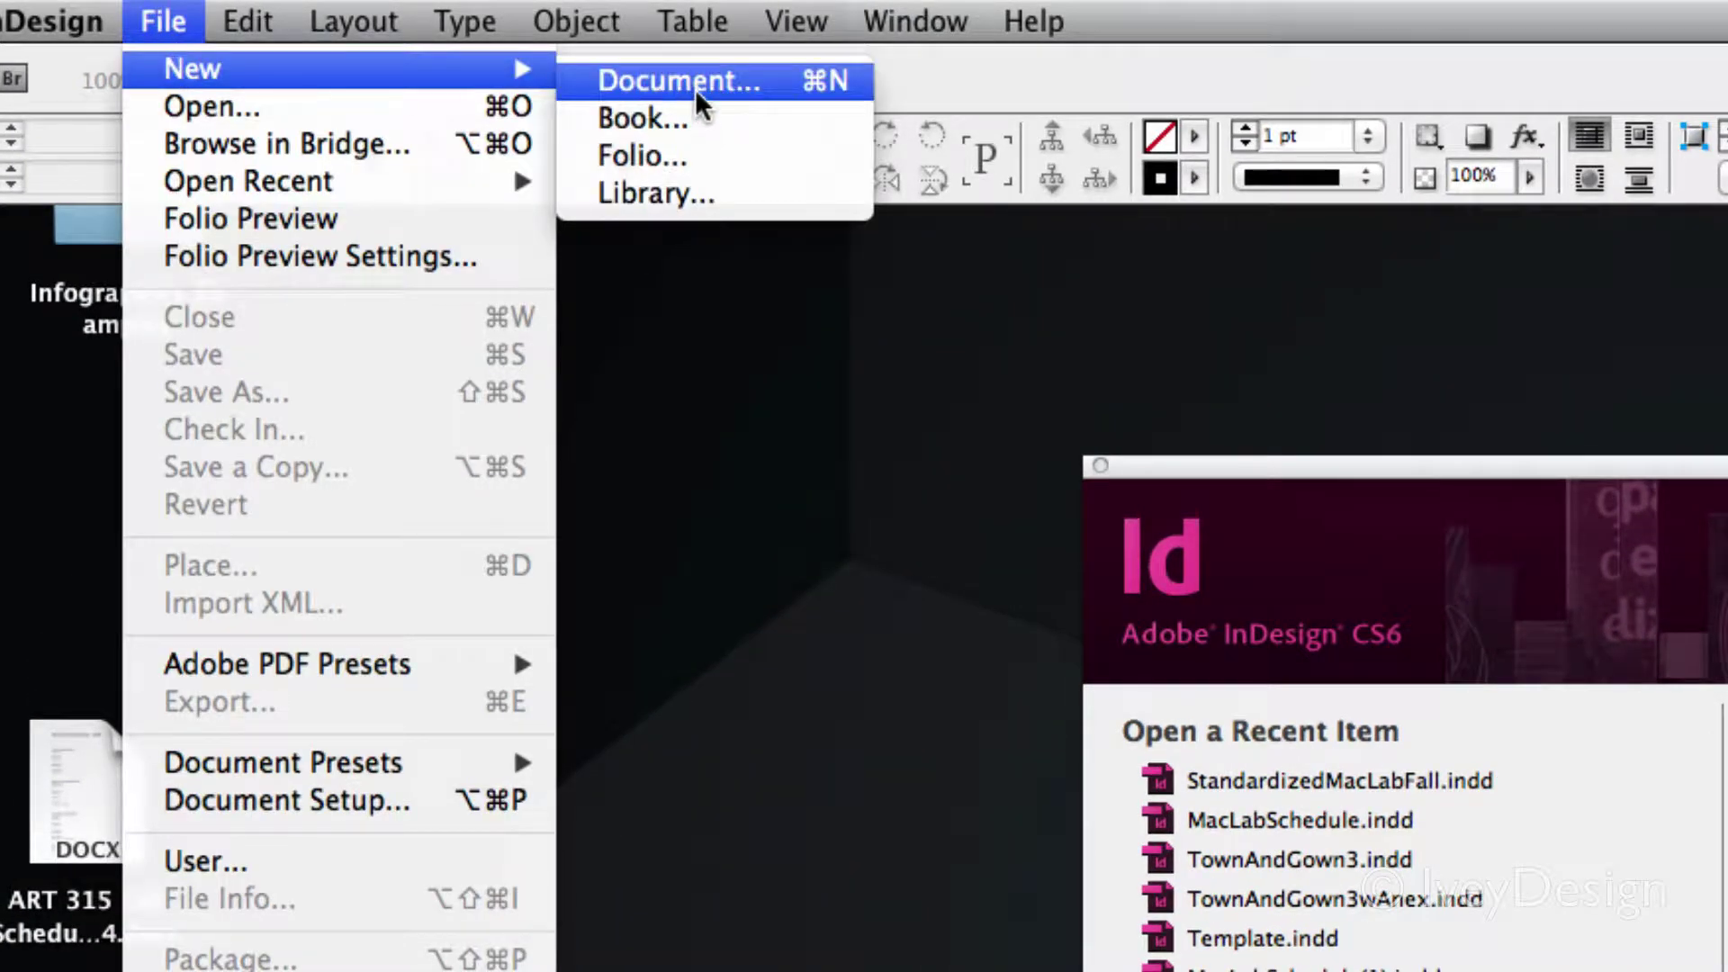
- Set up a 6-page Print-intent document, toggling Facing Pages off and back on
left_click(829, 86)
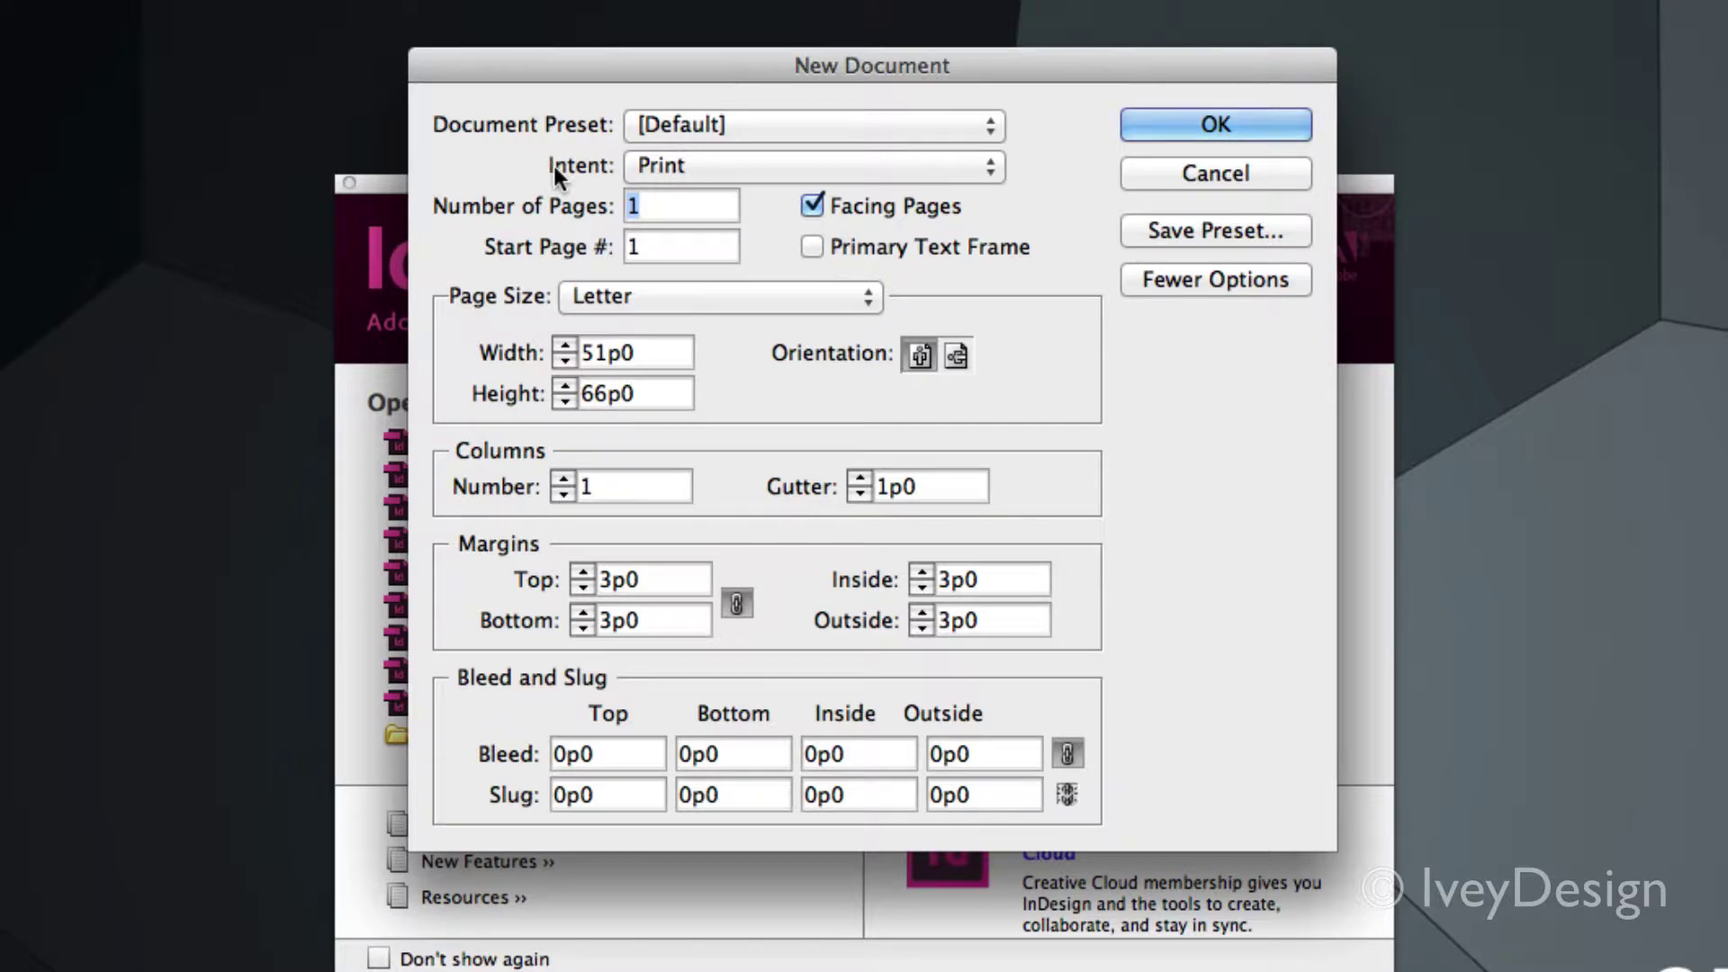
left_click(785, 166)
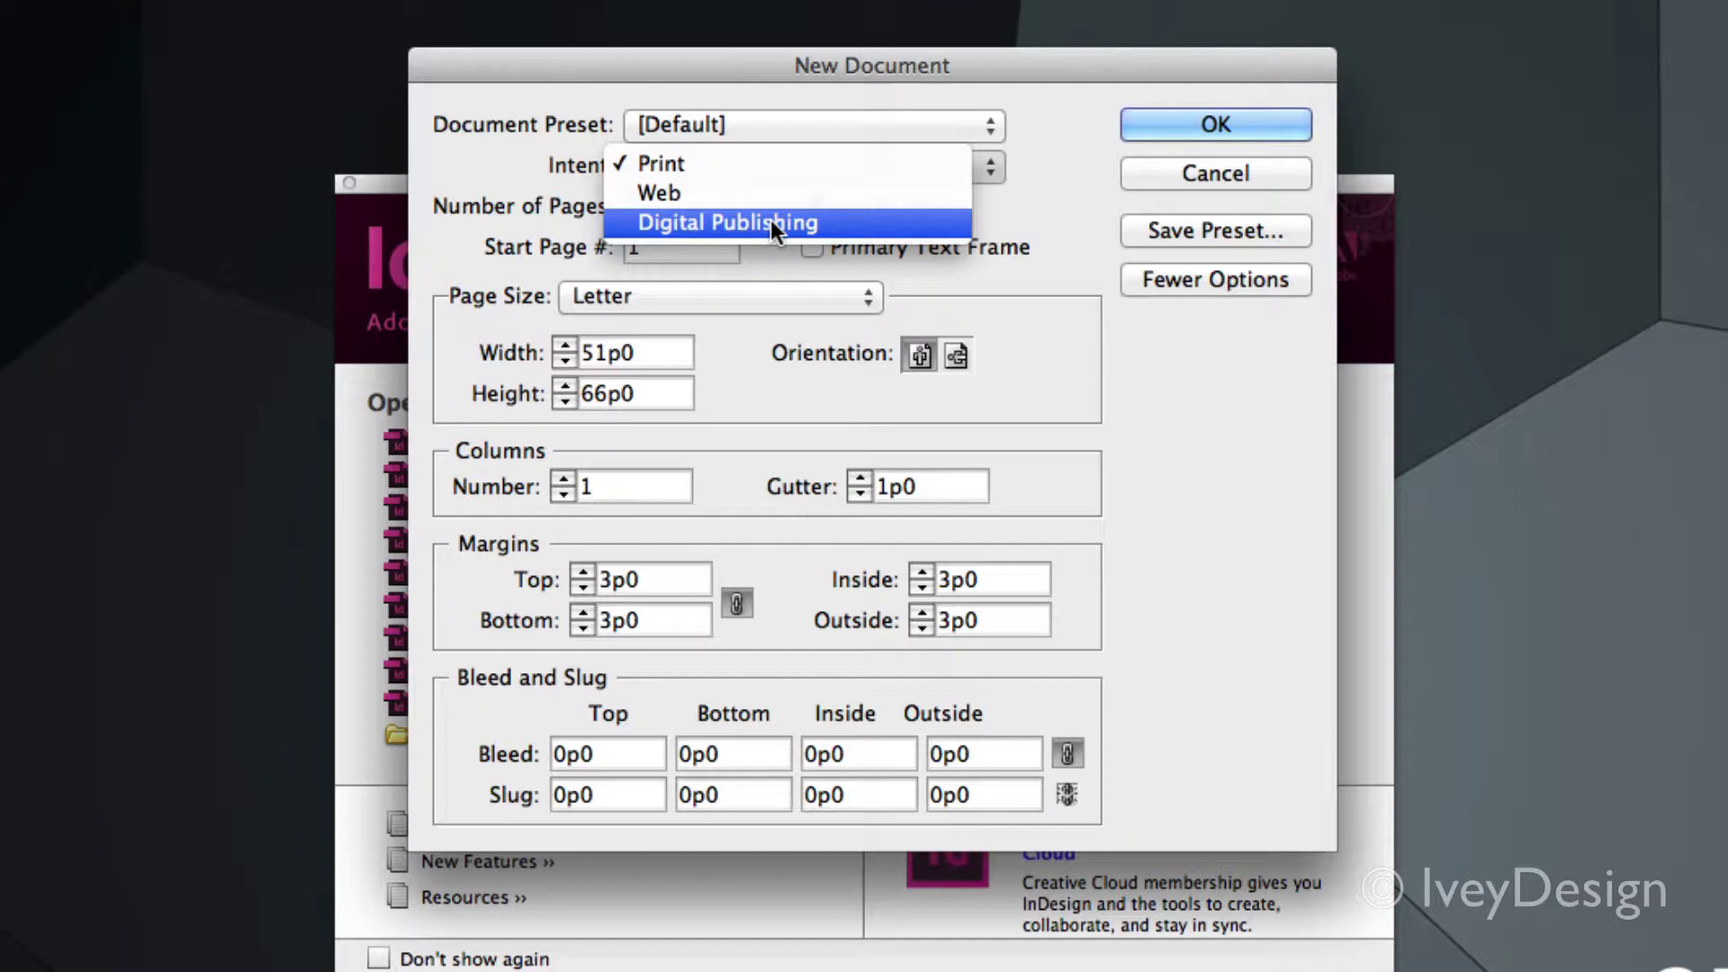
key("Escape")
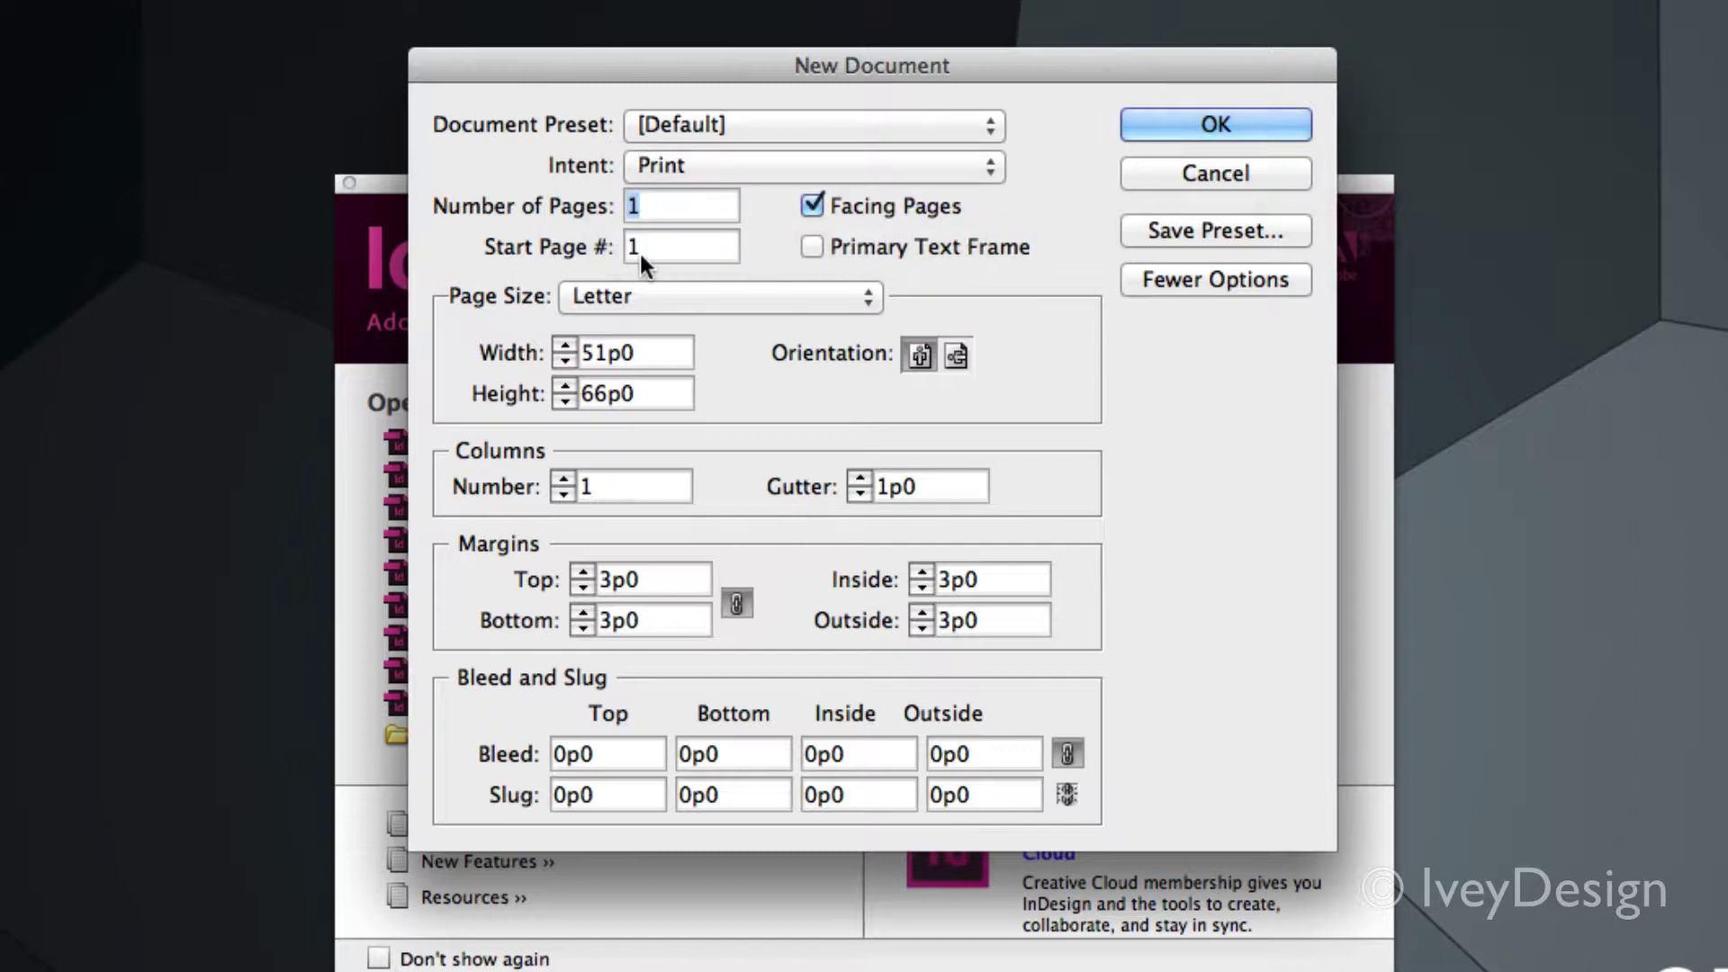
type("6")
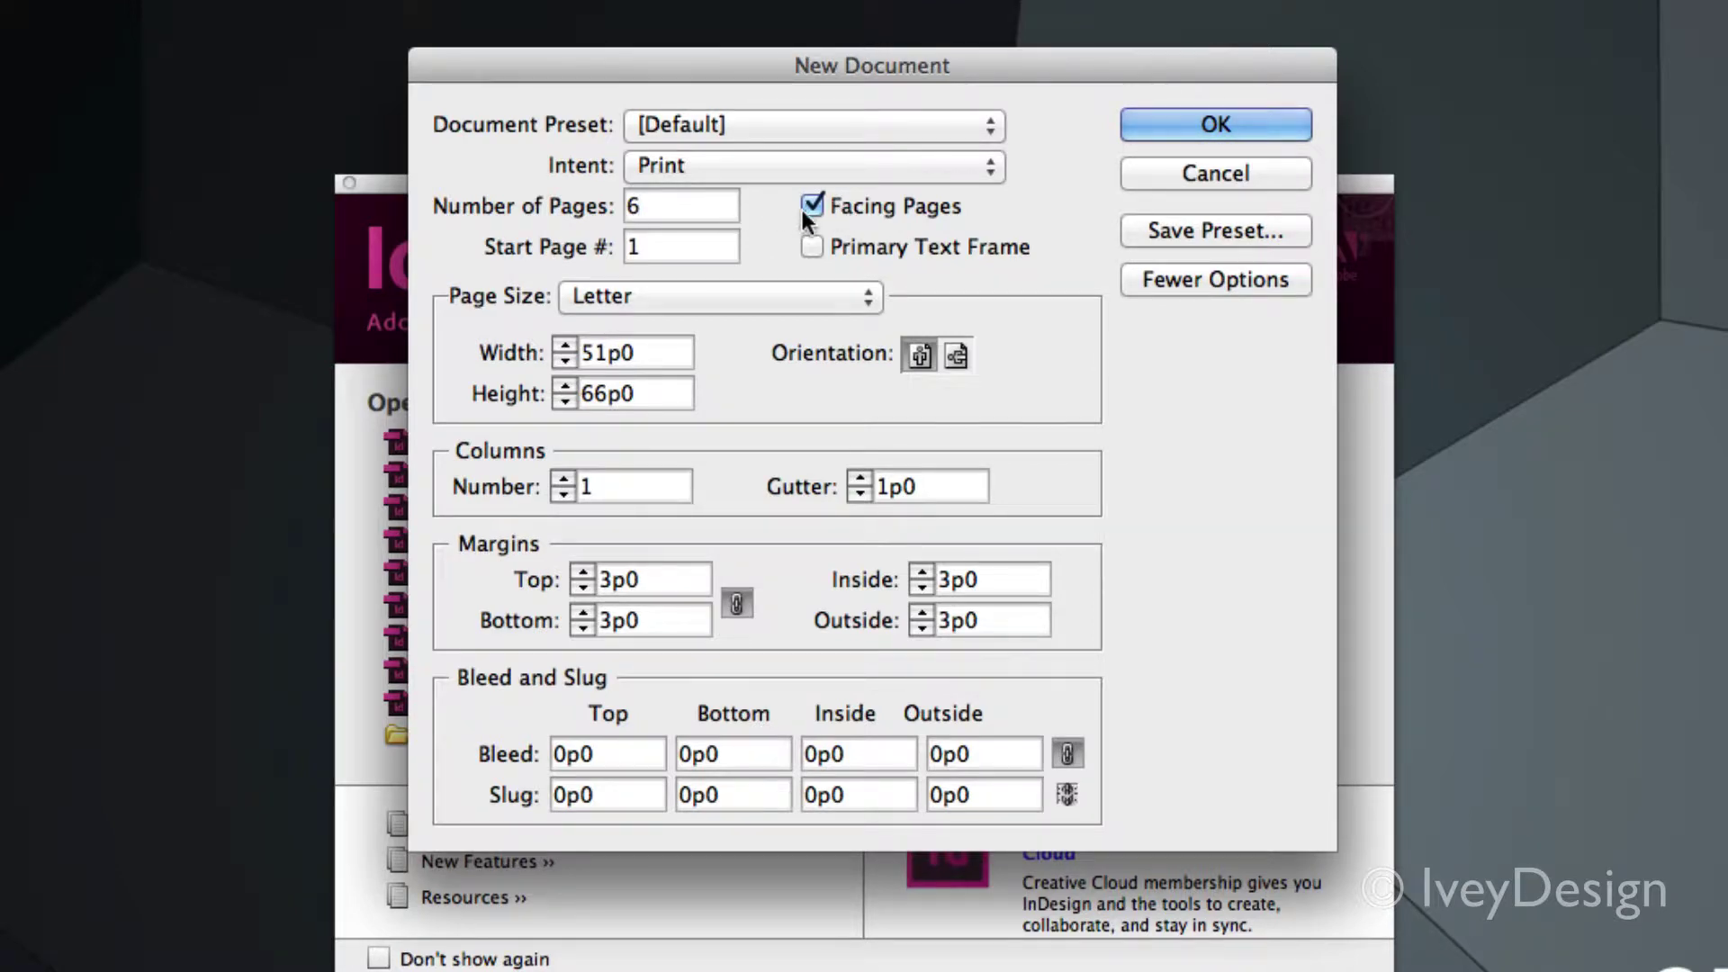
left_click(809, 206)
left_click(814, 205)
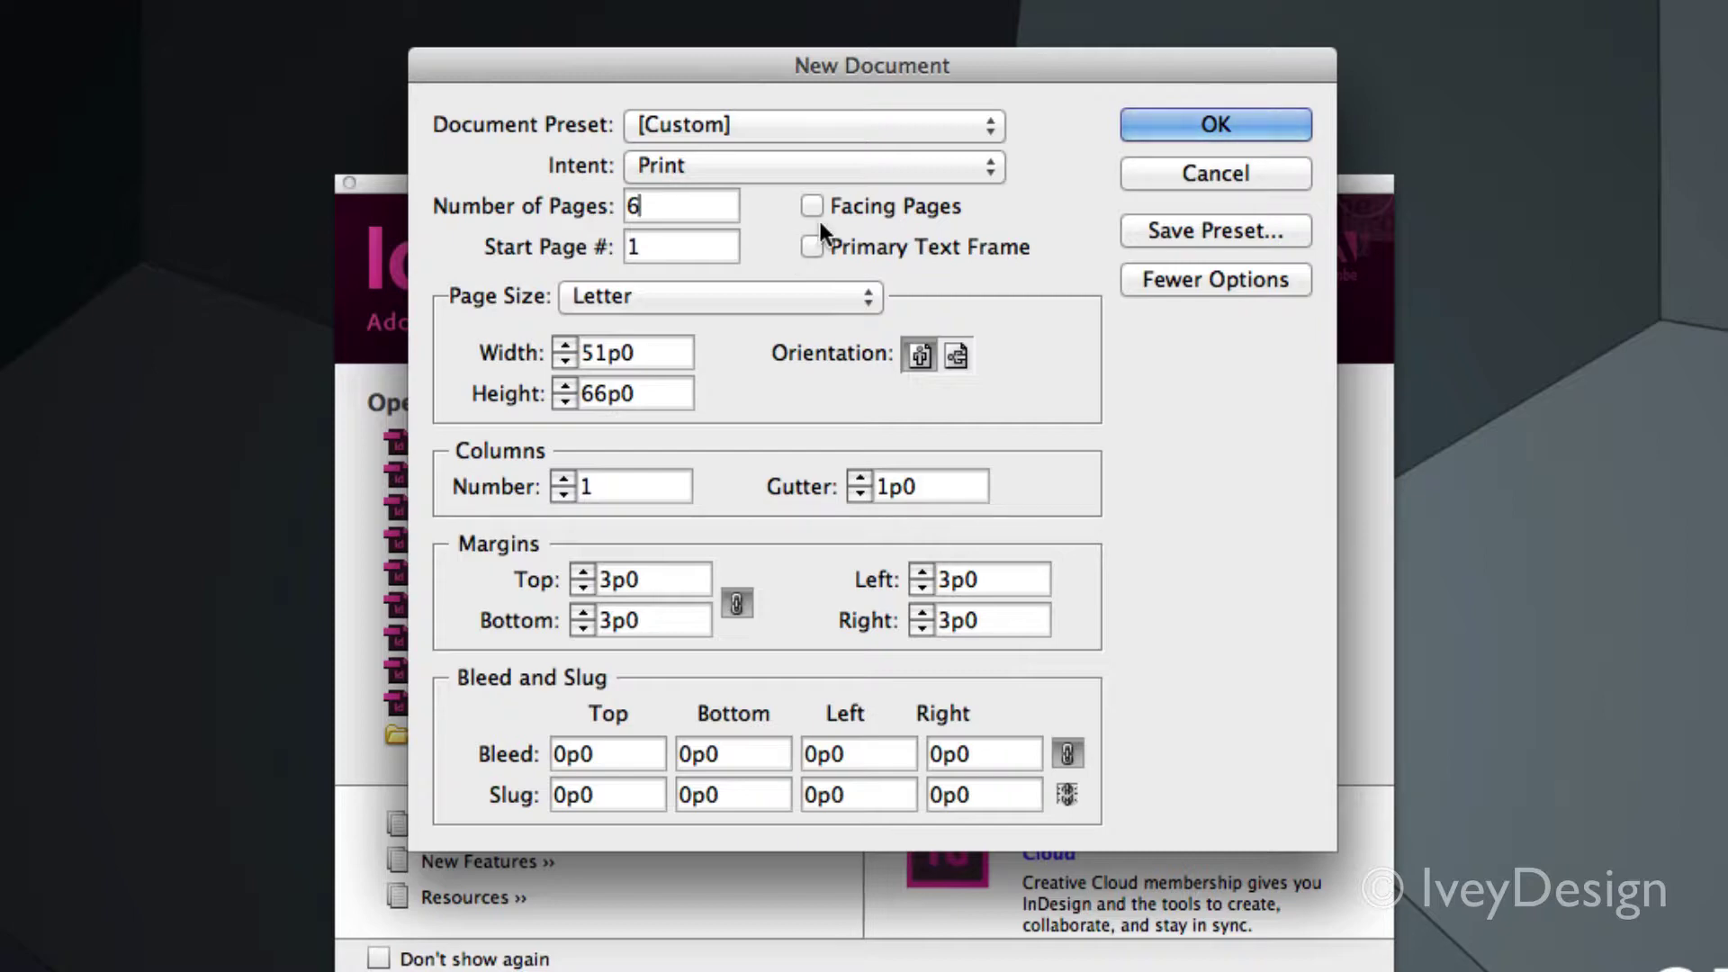
left_click(812, 206)
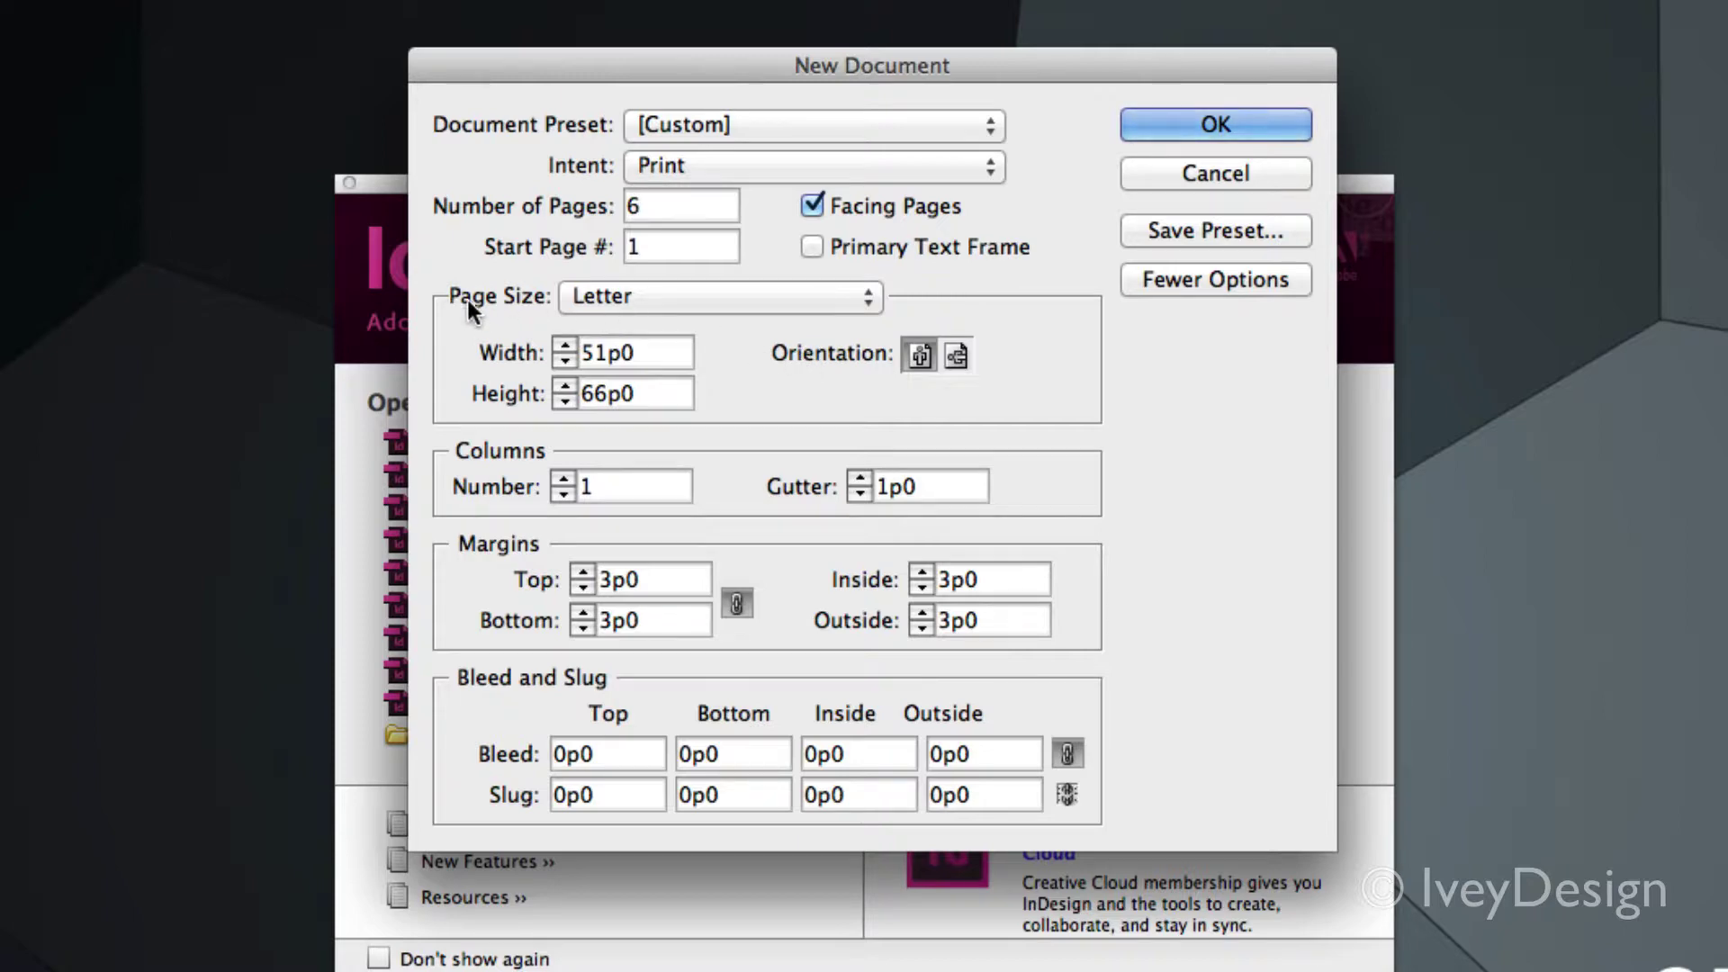
left_click(658, 298)
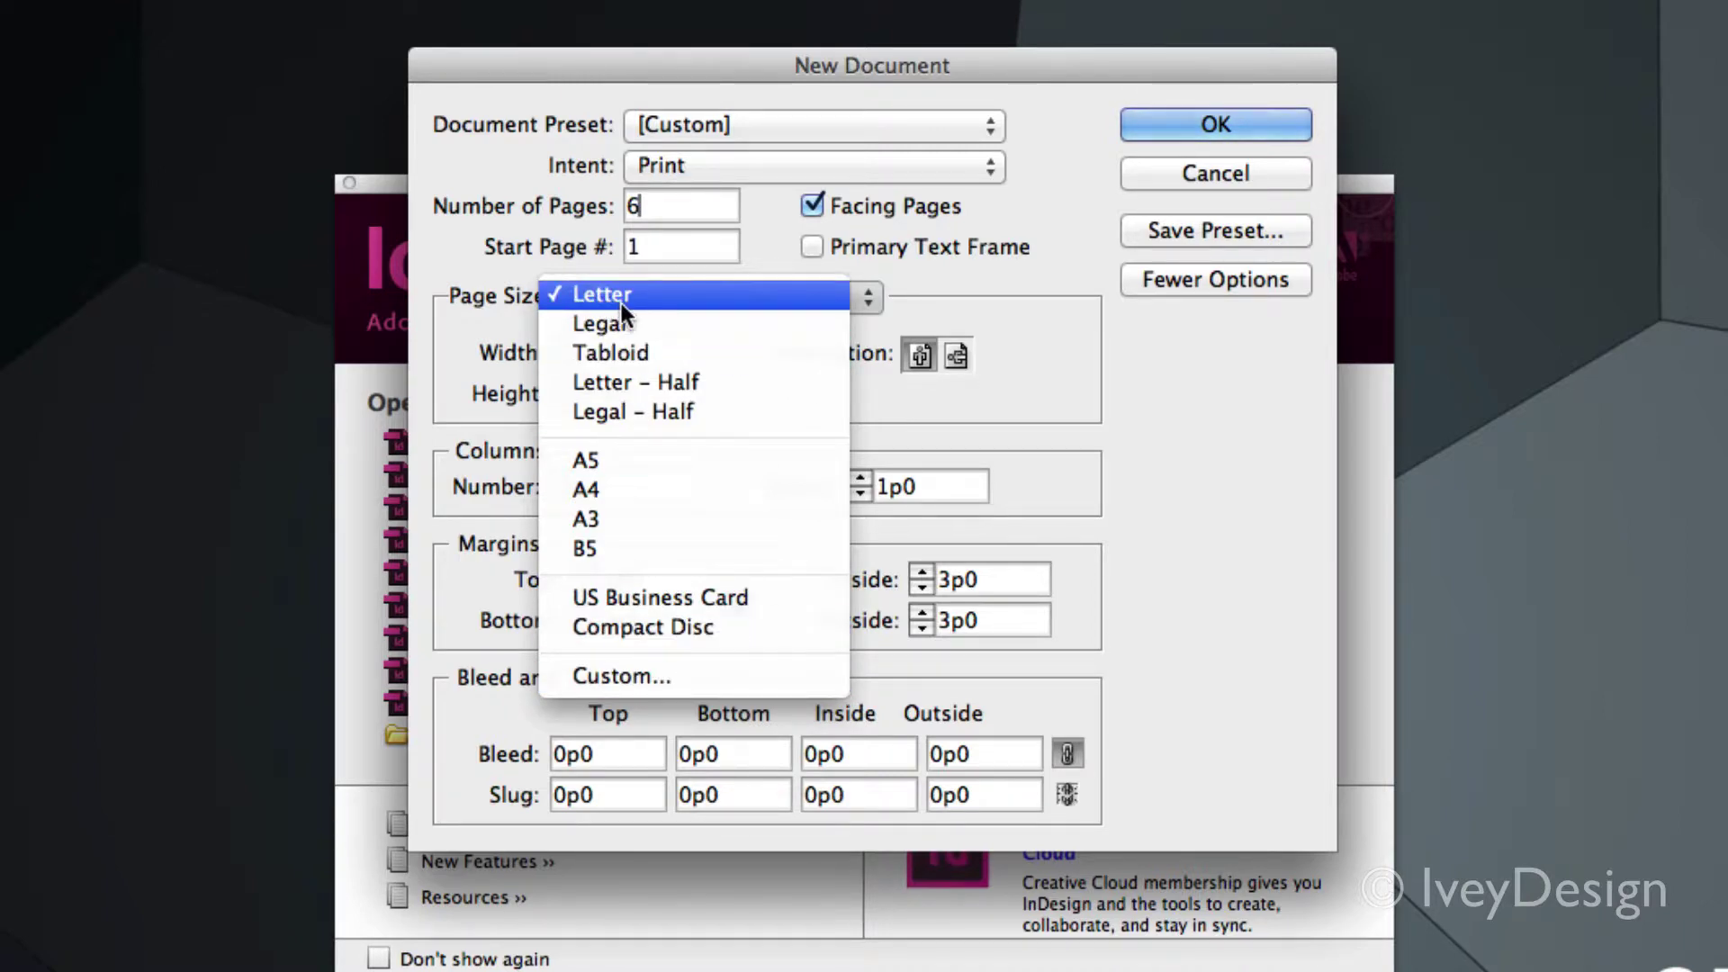
left_click(487, 307)
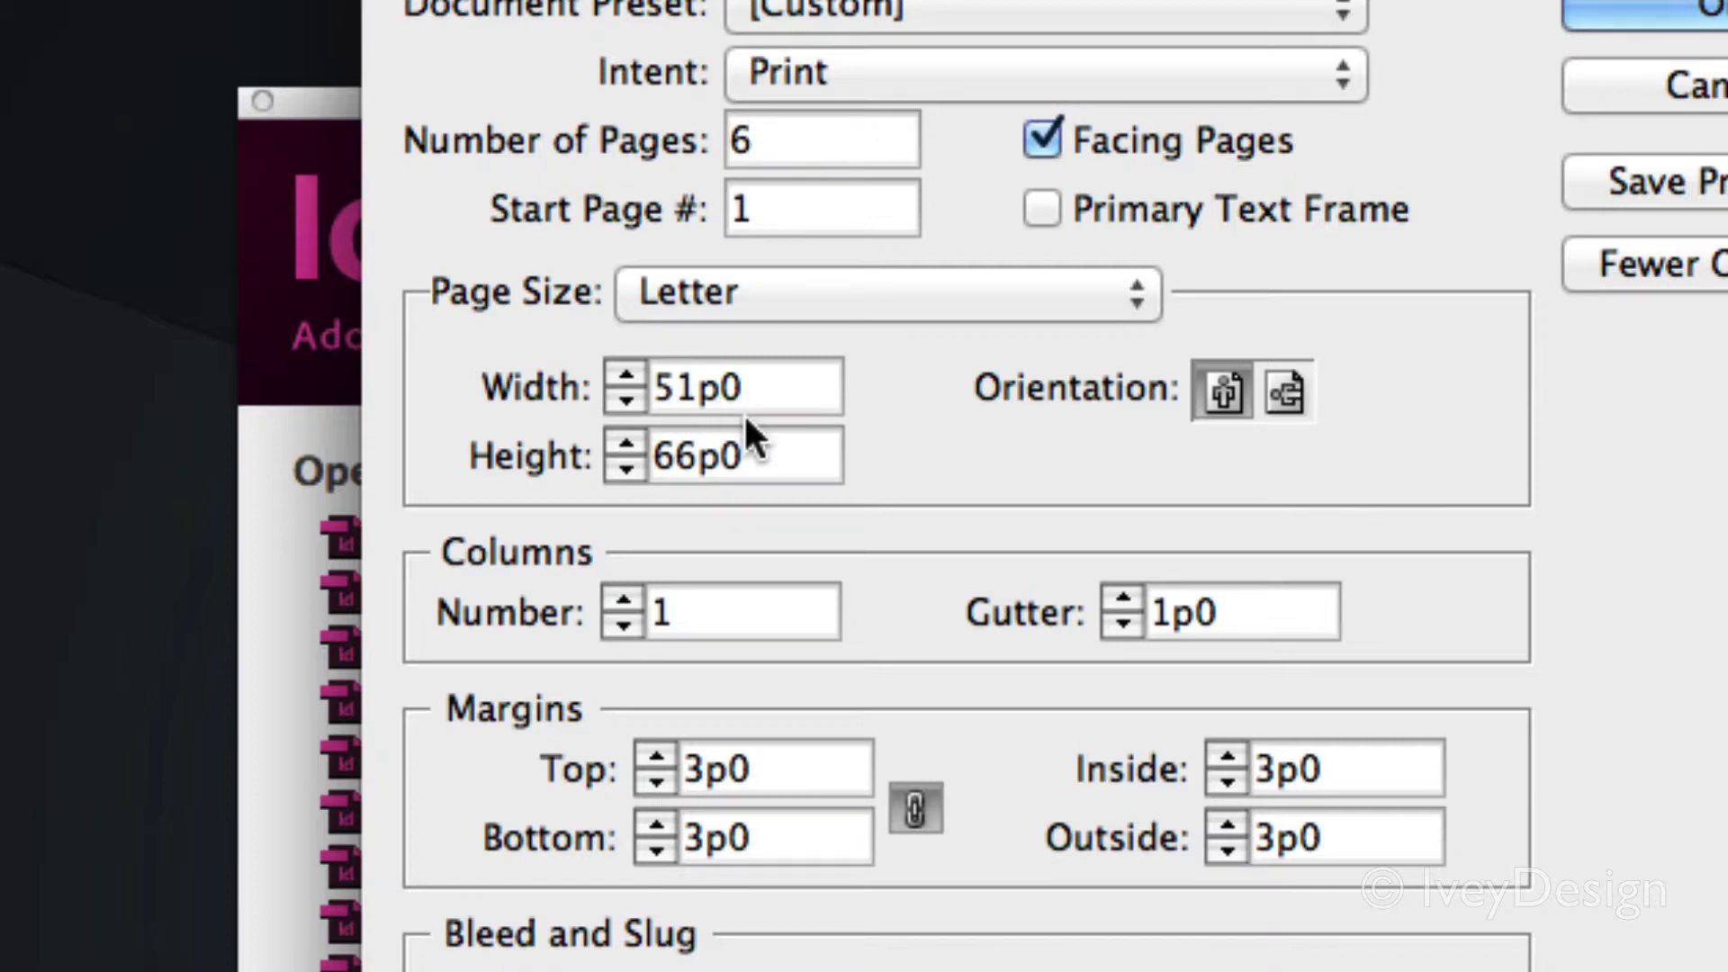
left_click_drag(747, 400, 641, 387)
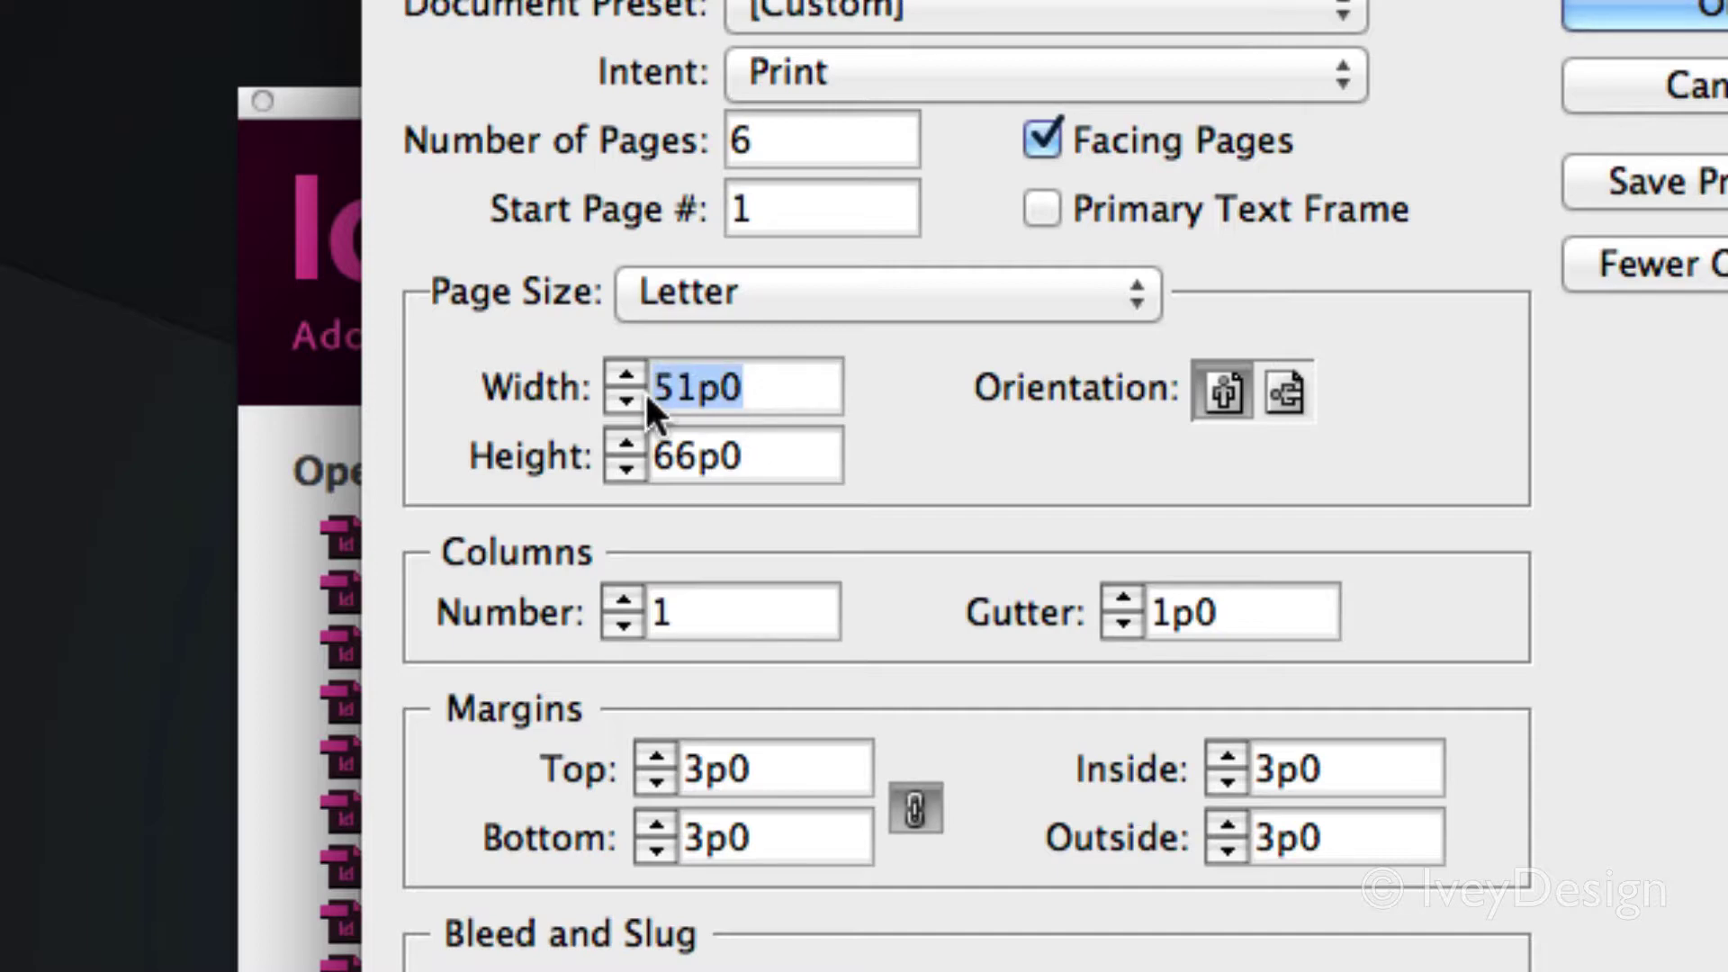
type("8.5 ")
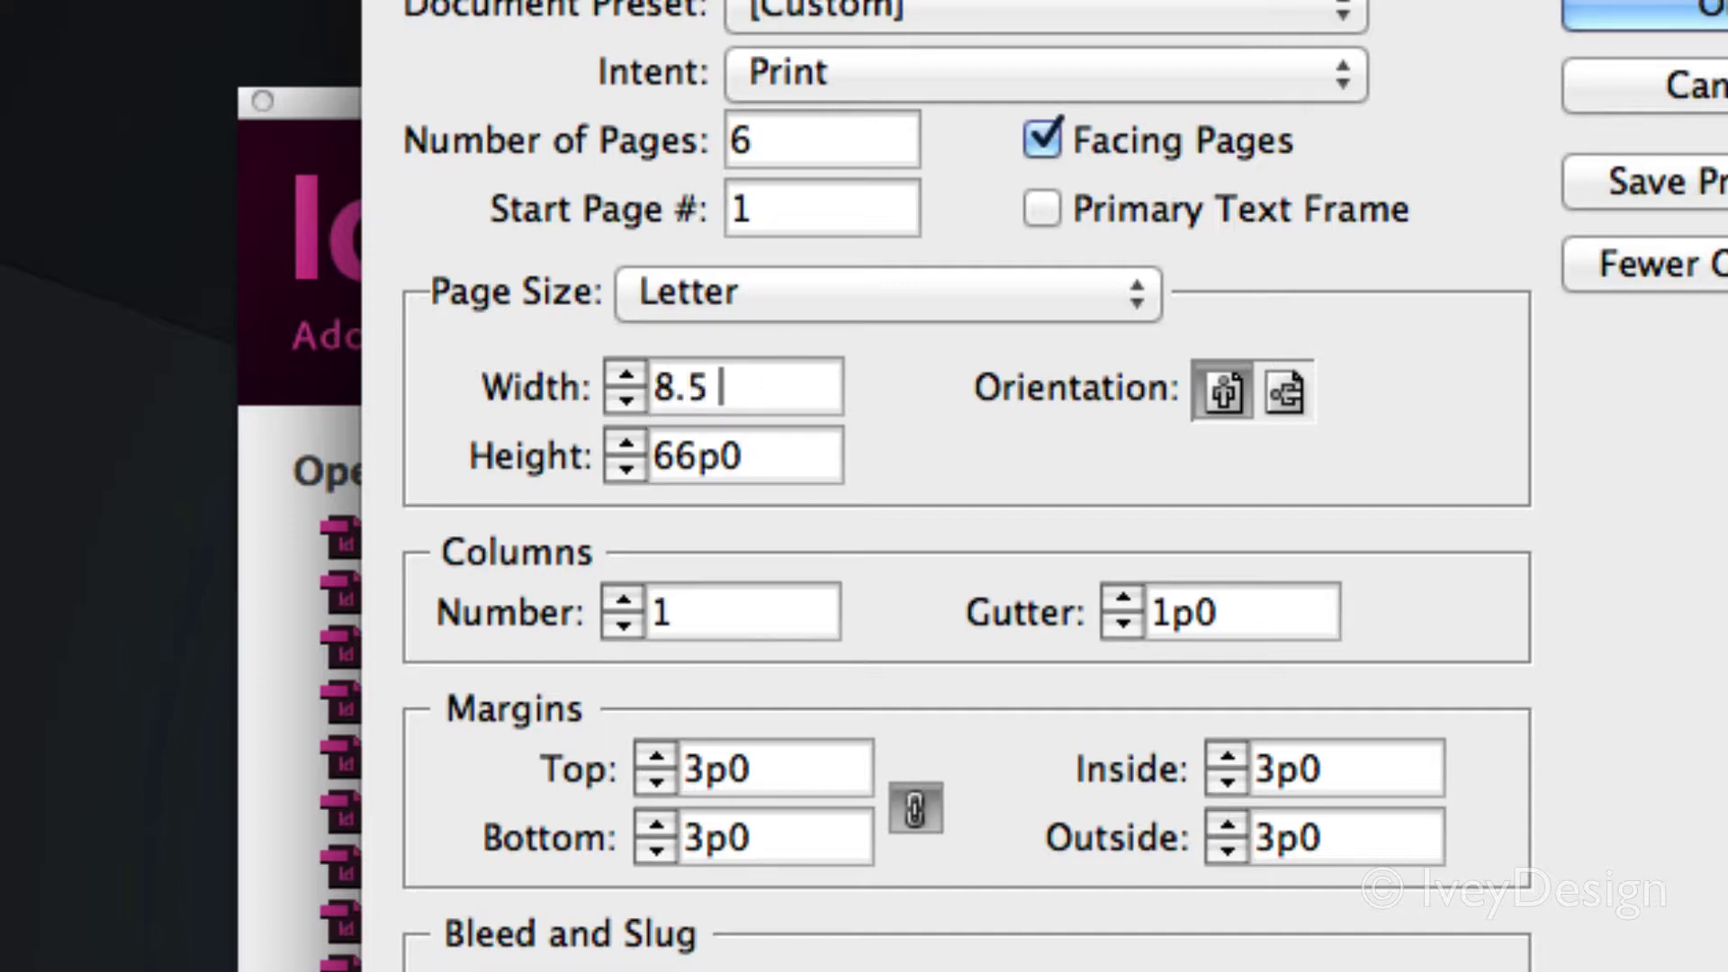
type("in")
key("Tab")
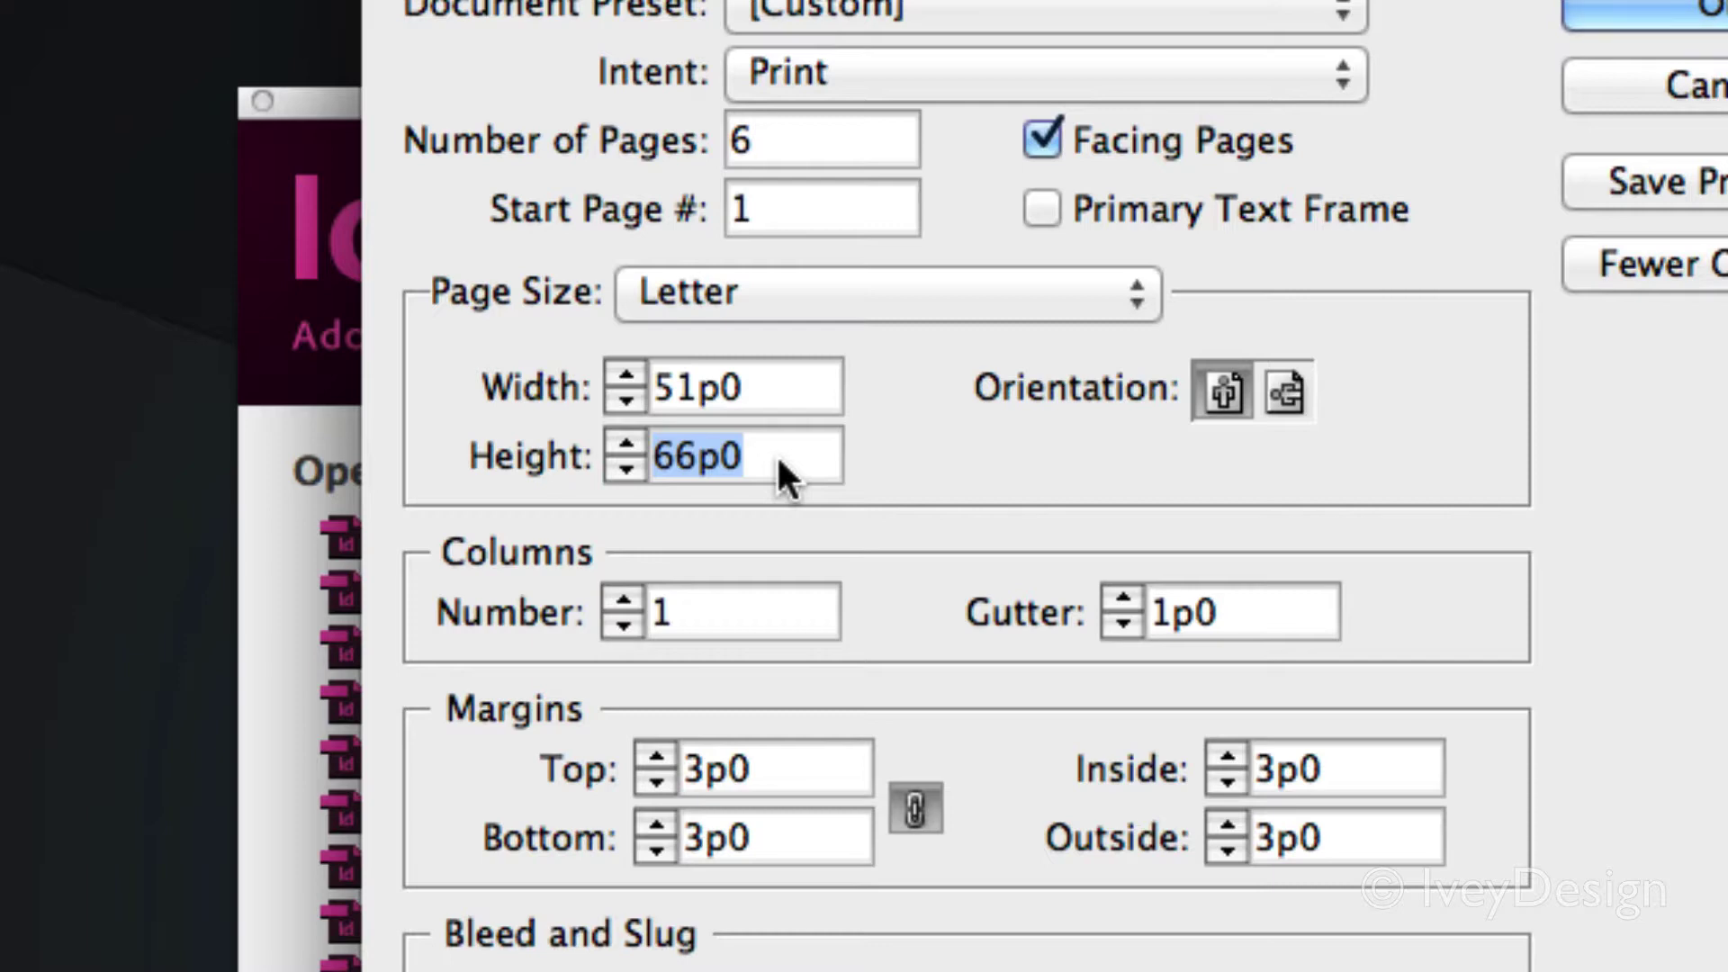
type("11")
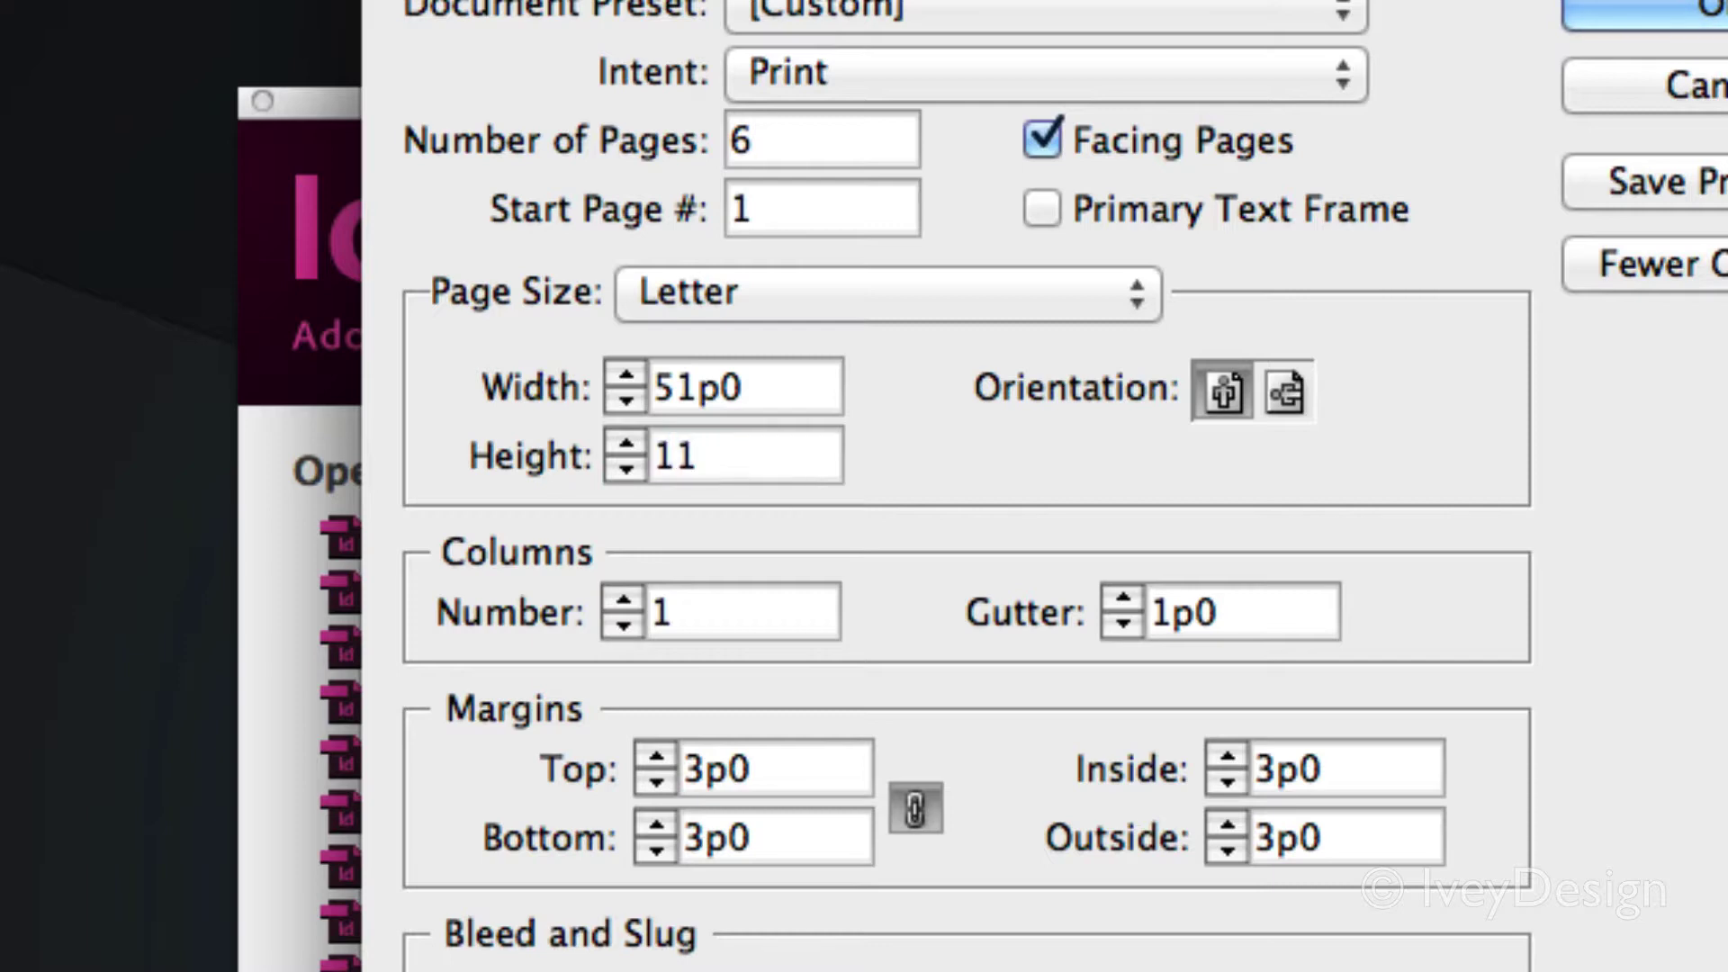
type(" in")
left_click(794, 392)
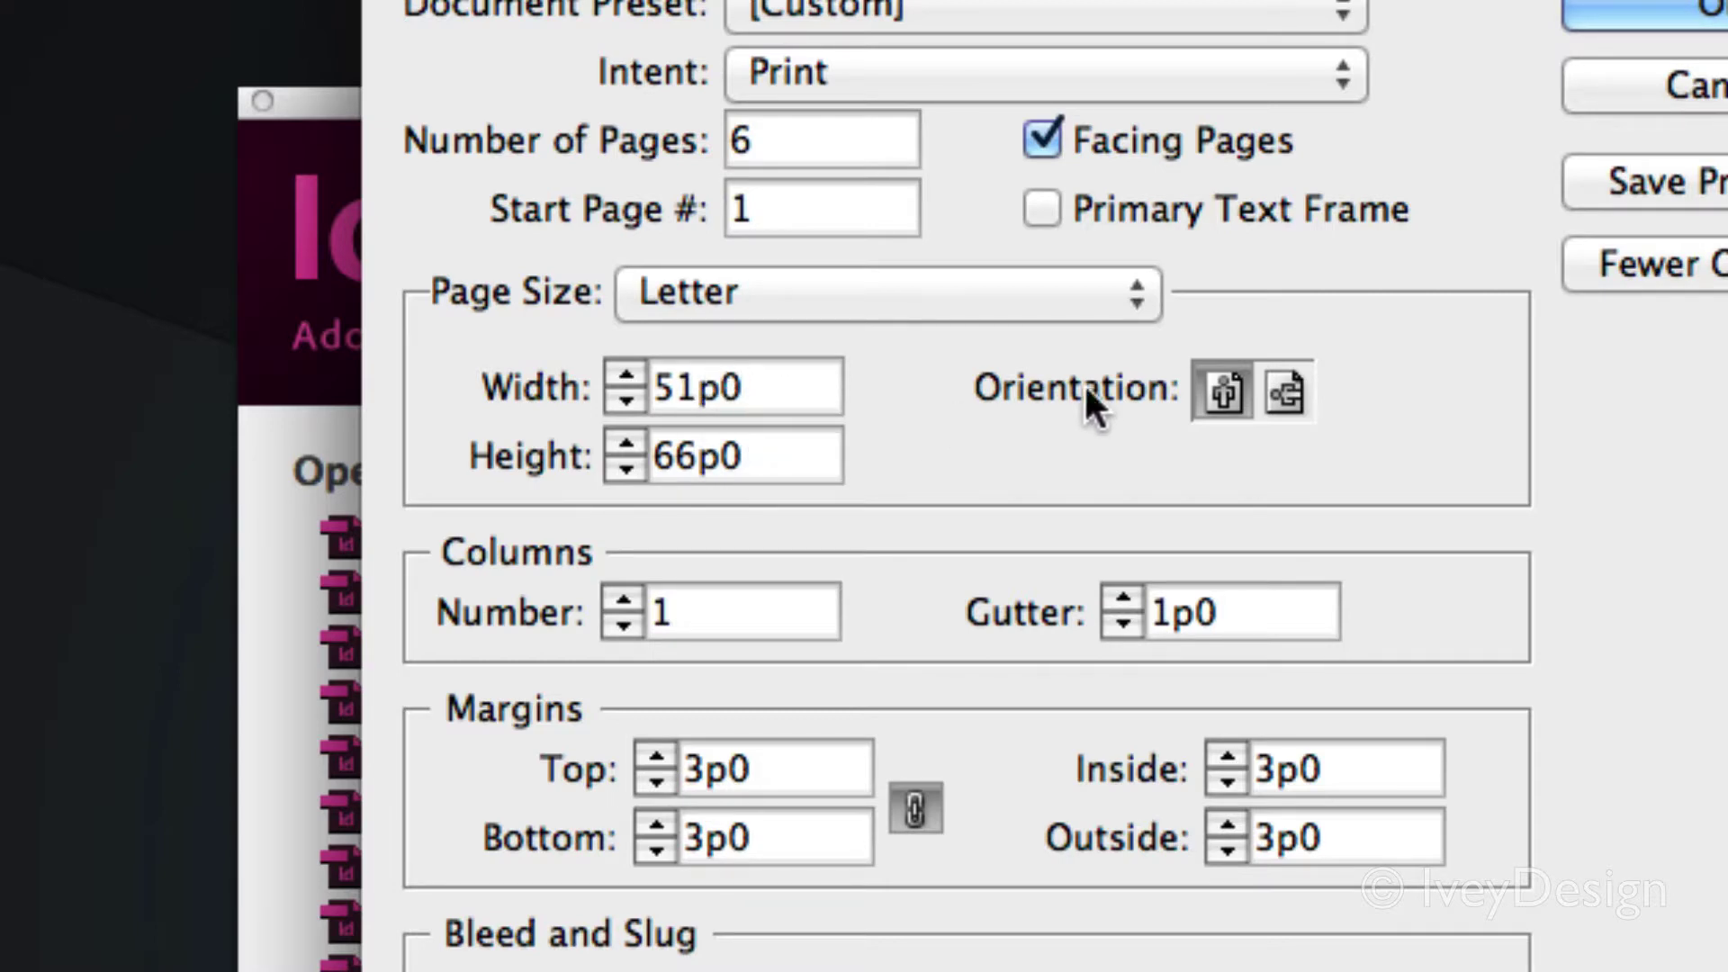
- Switch the page to landscape and then back to portrait orientation
left_click(1276, 381)
left_click(1225, 390)
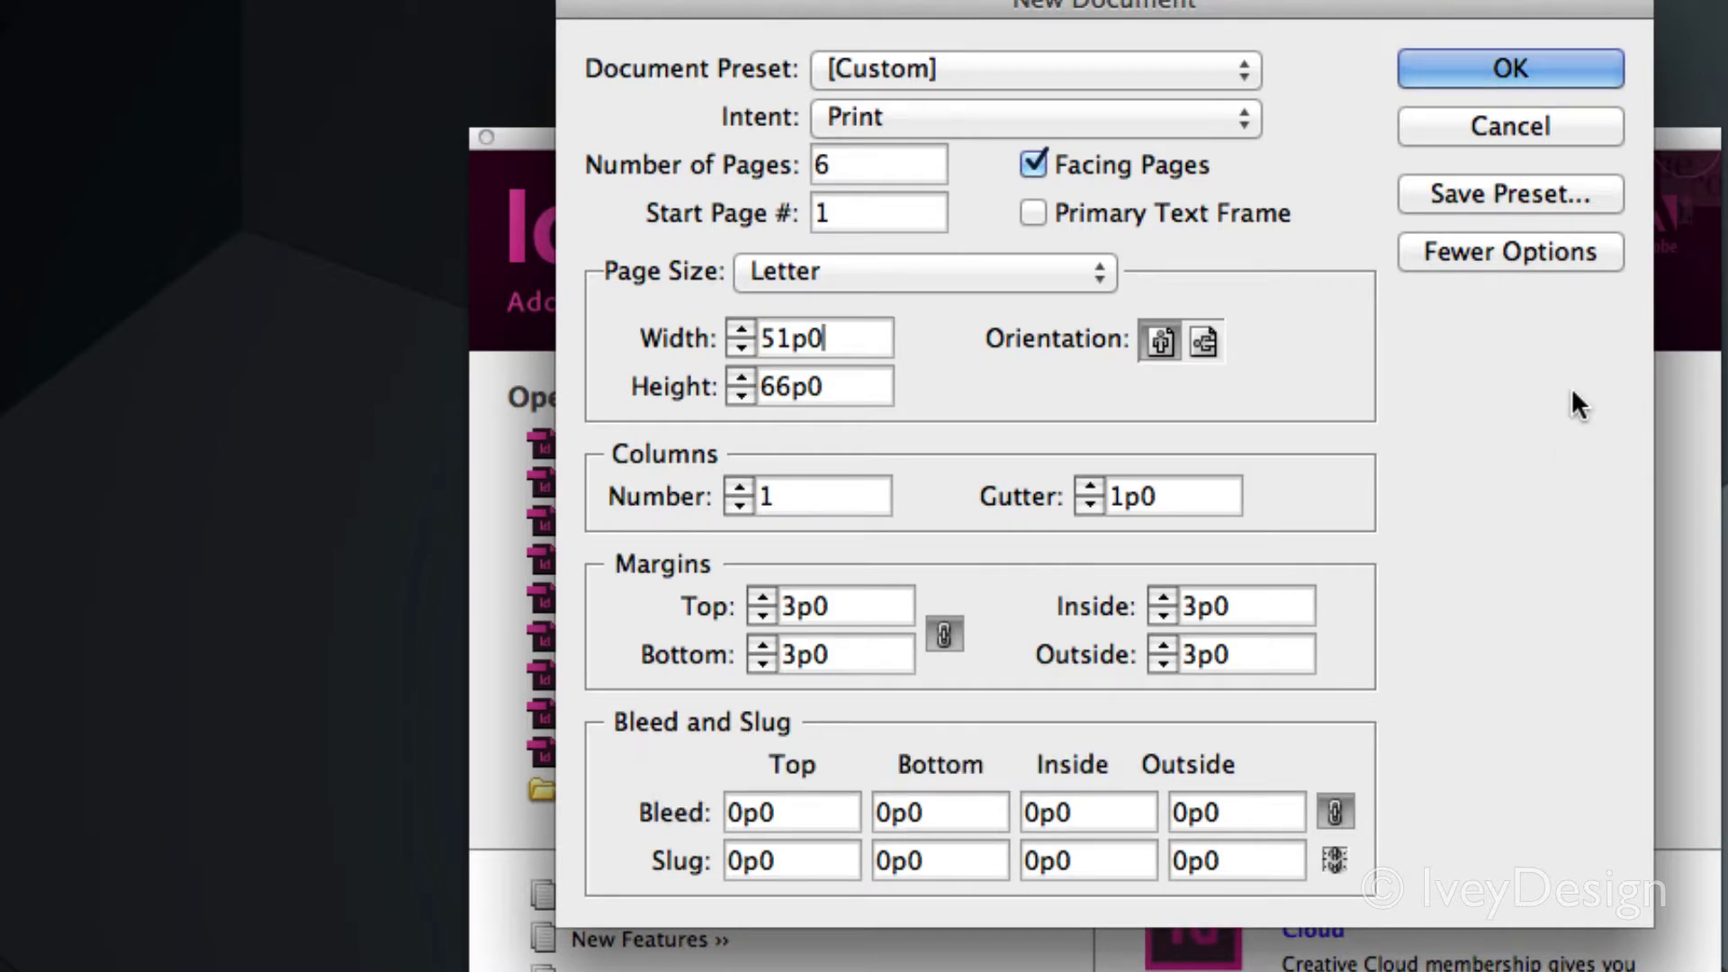
- Give all four sides a linked 0.25 in bleed and create the document
left_click(1499, 259)
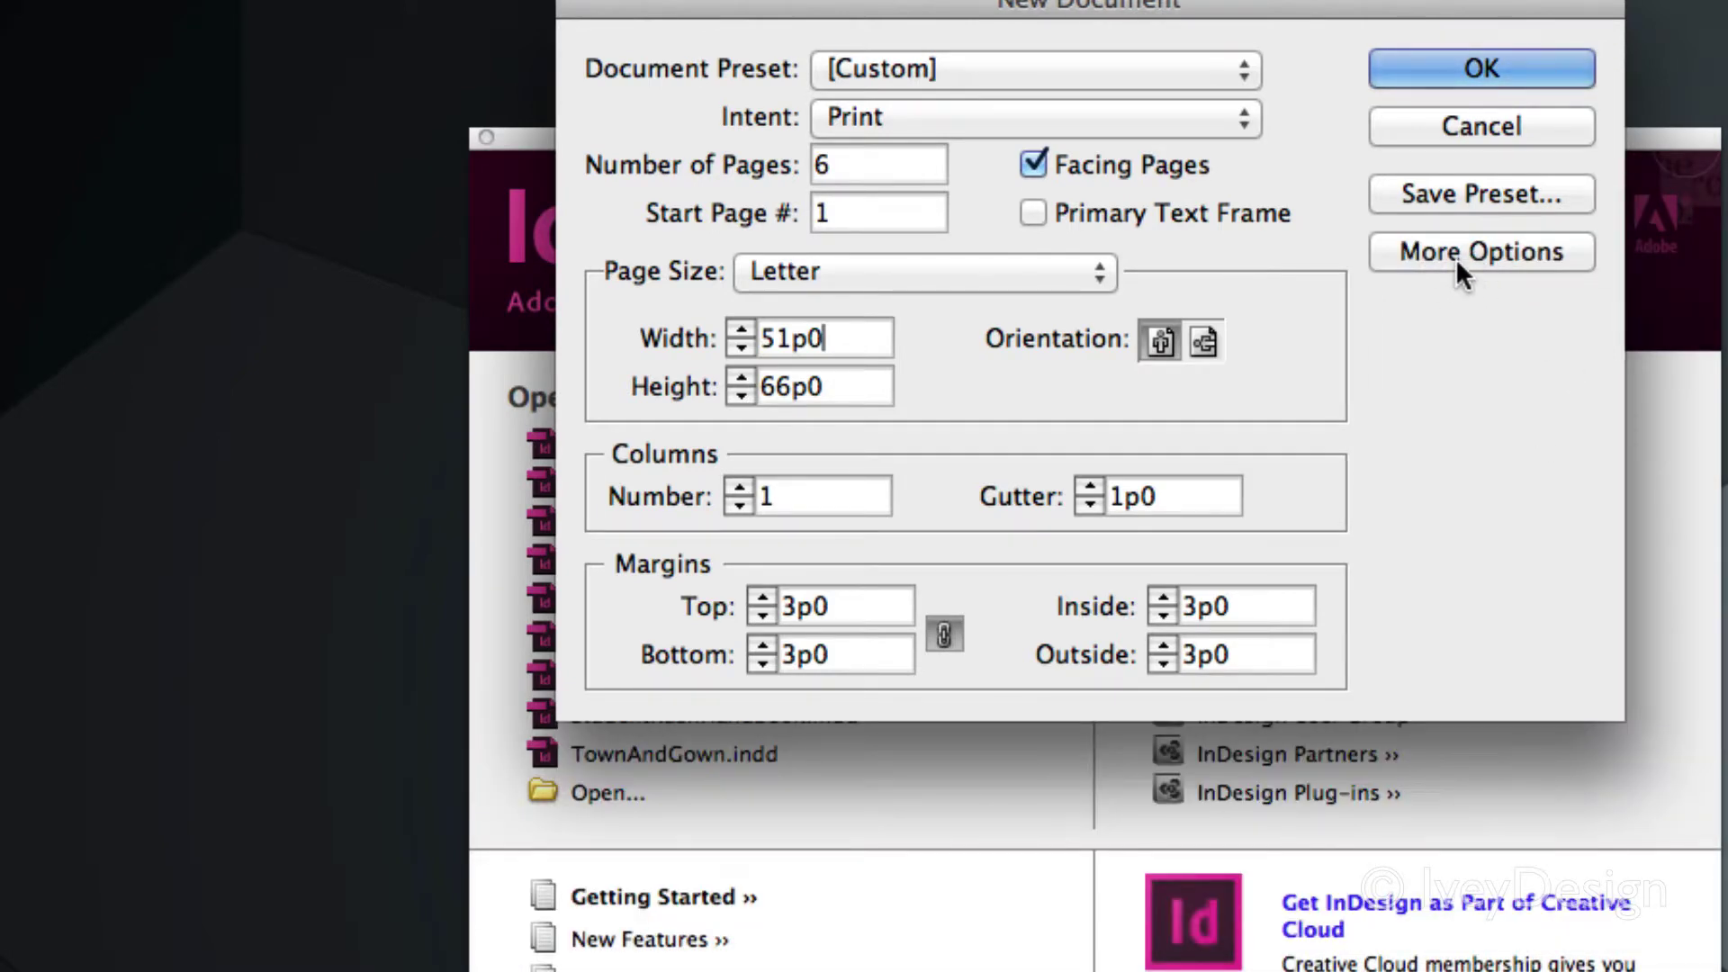
left_click(1470, 252)
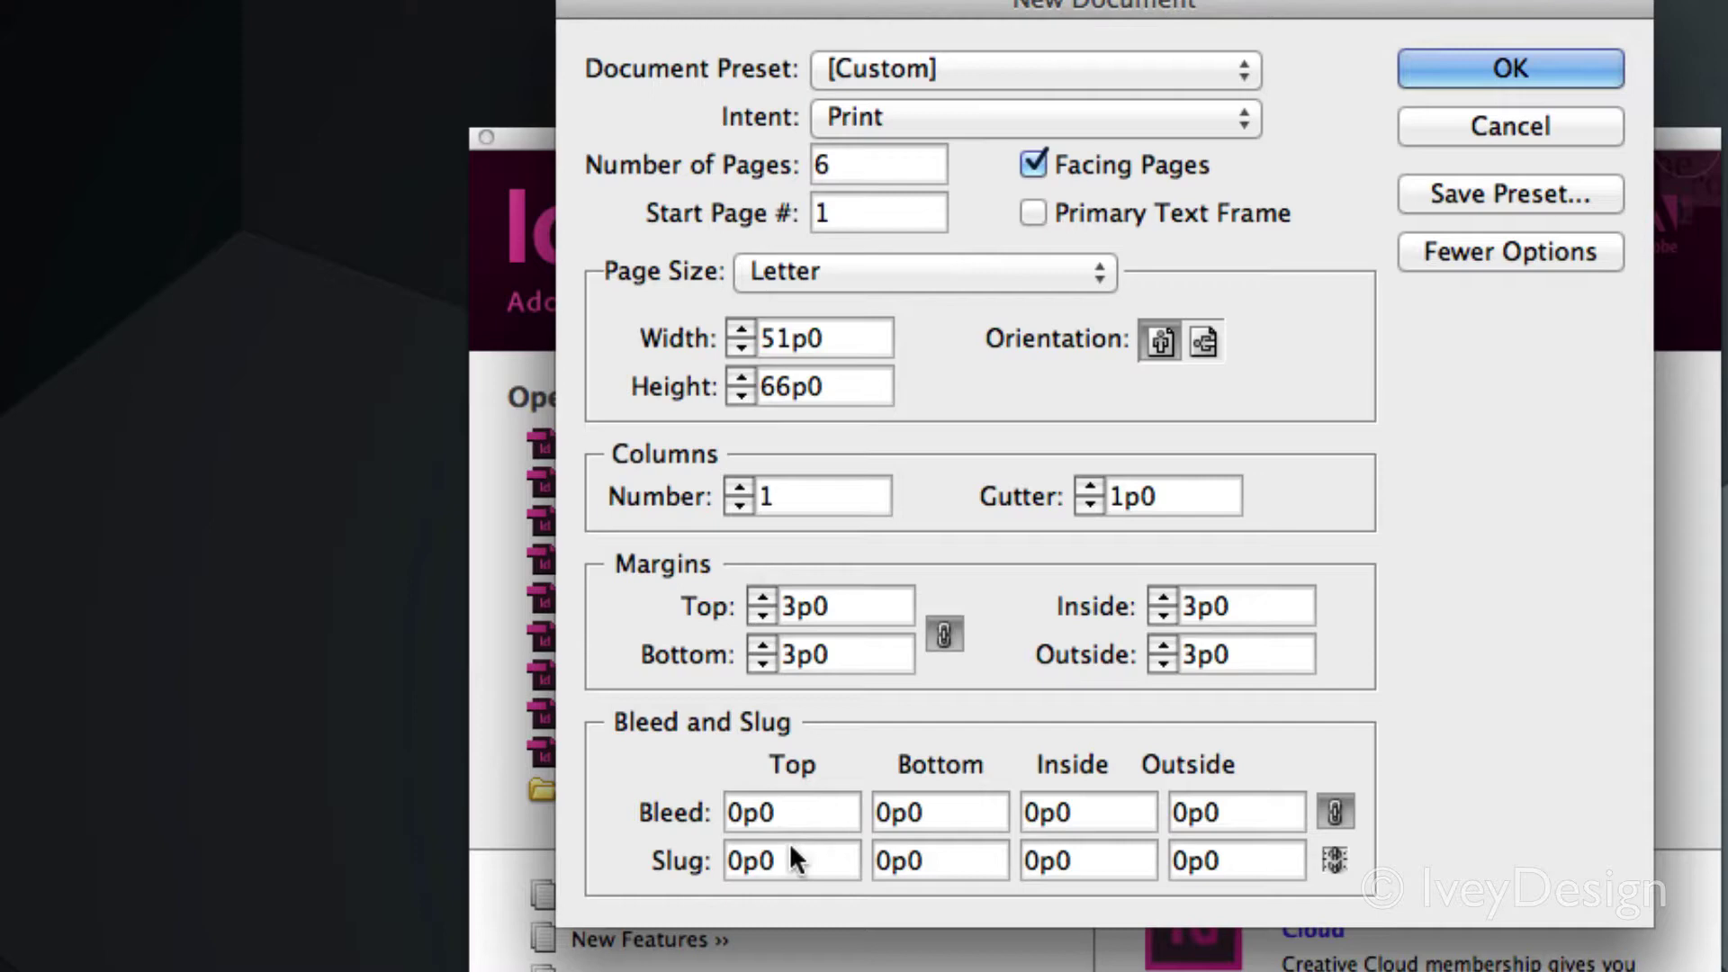
key("super+a")
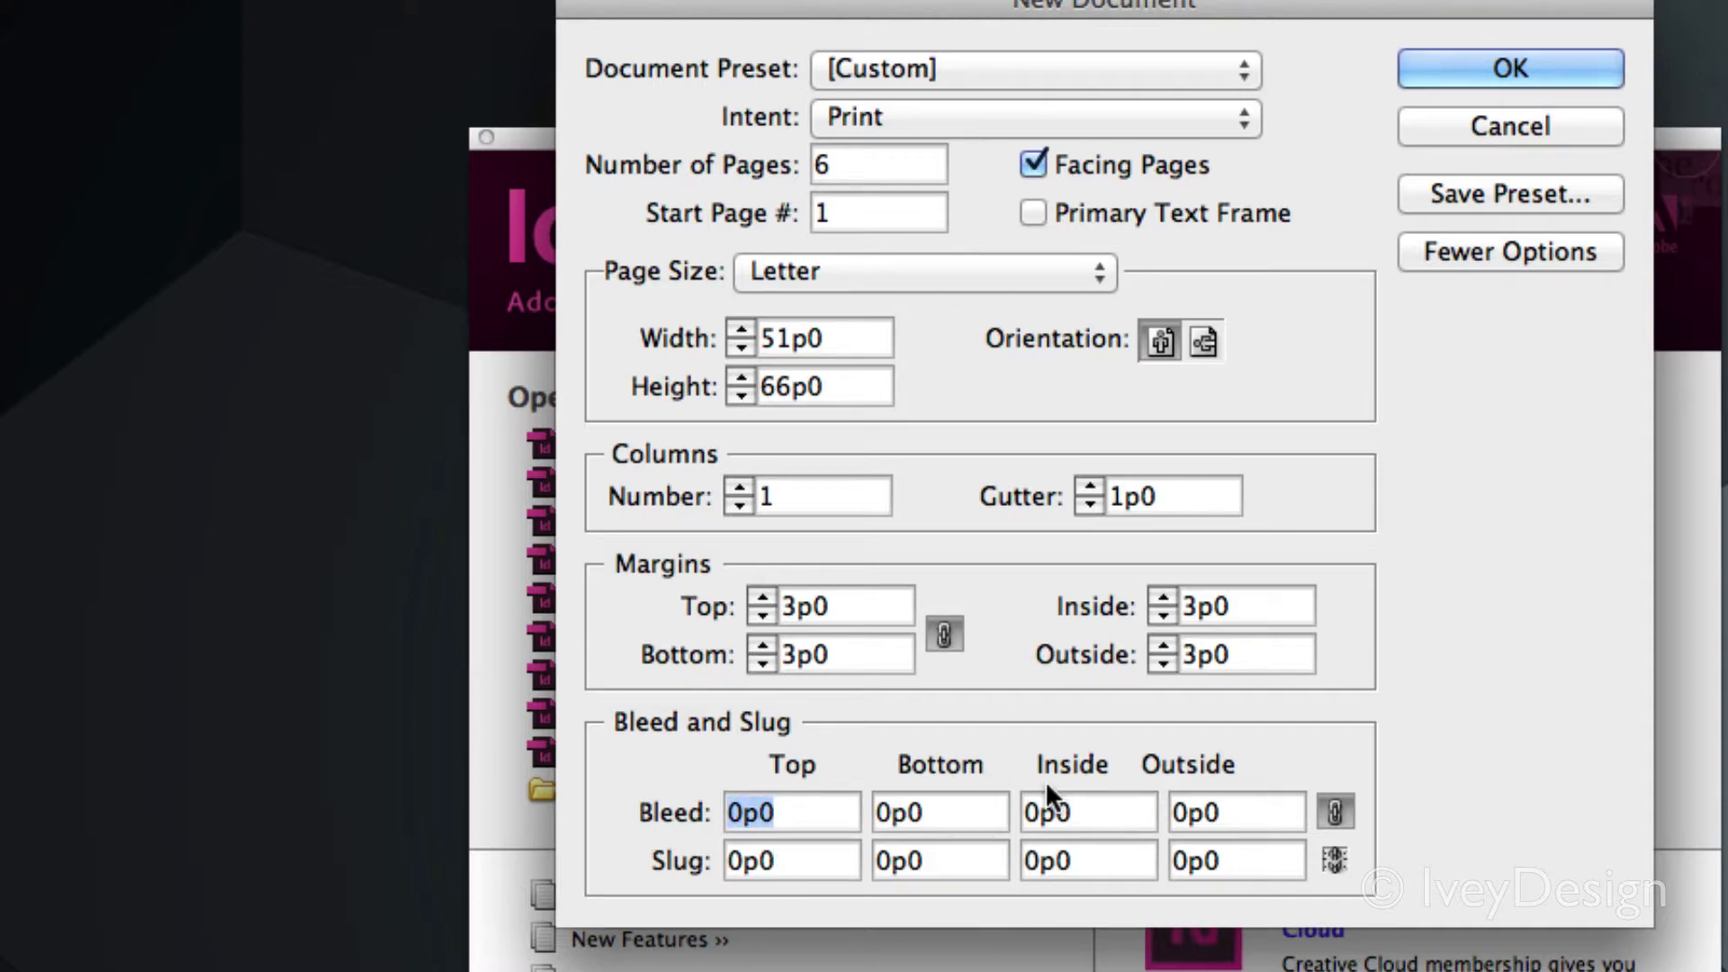
type("0.25 in")
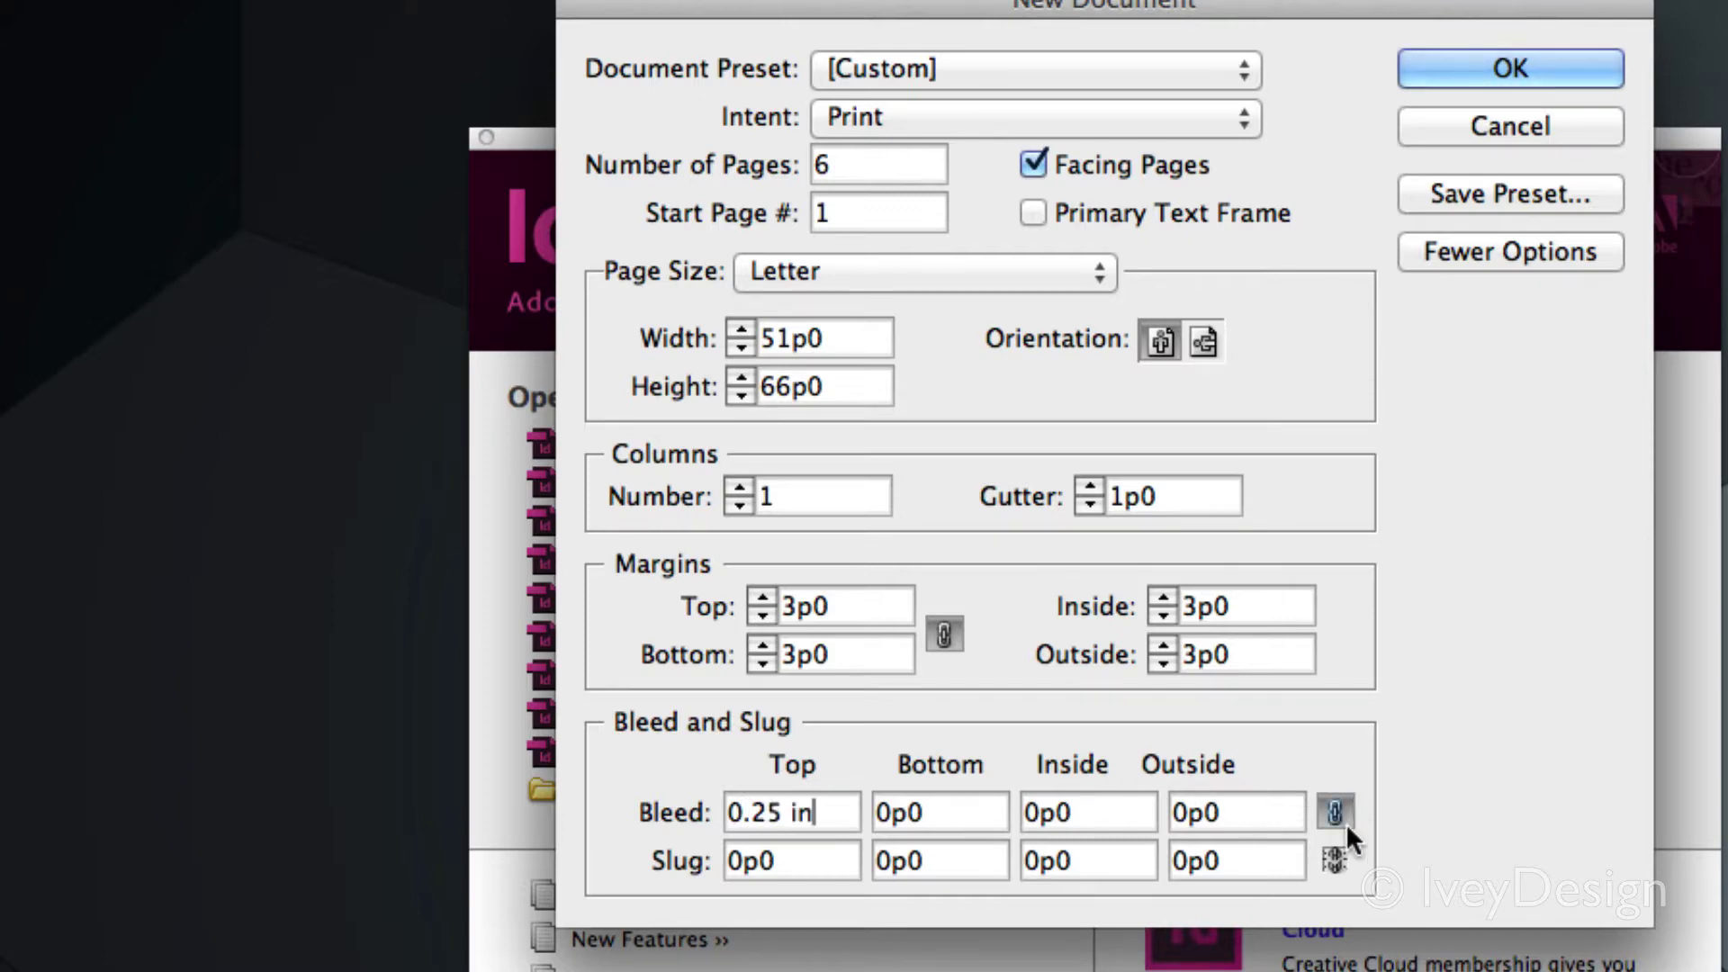
left_click(944, 814)
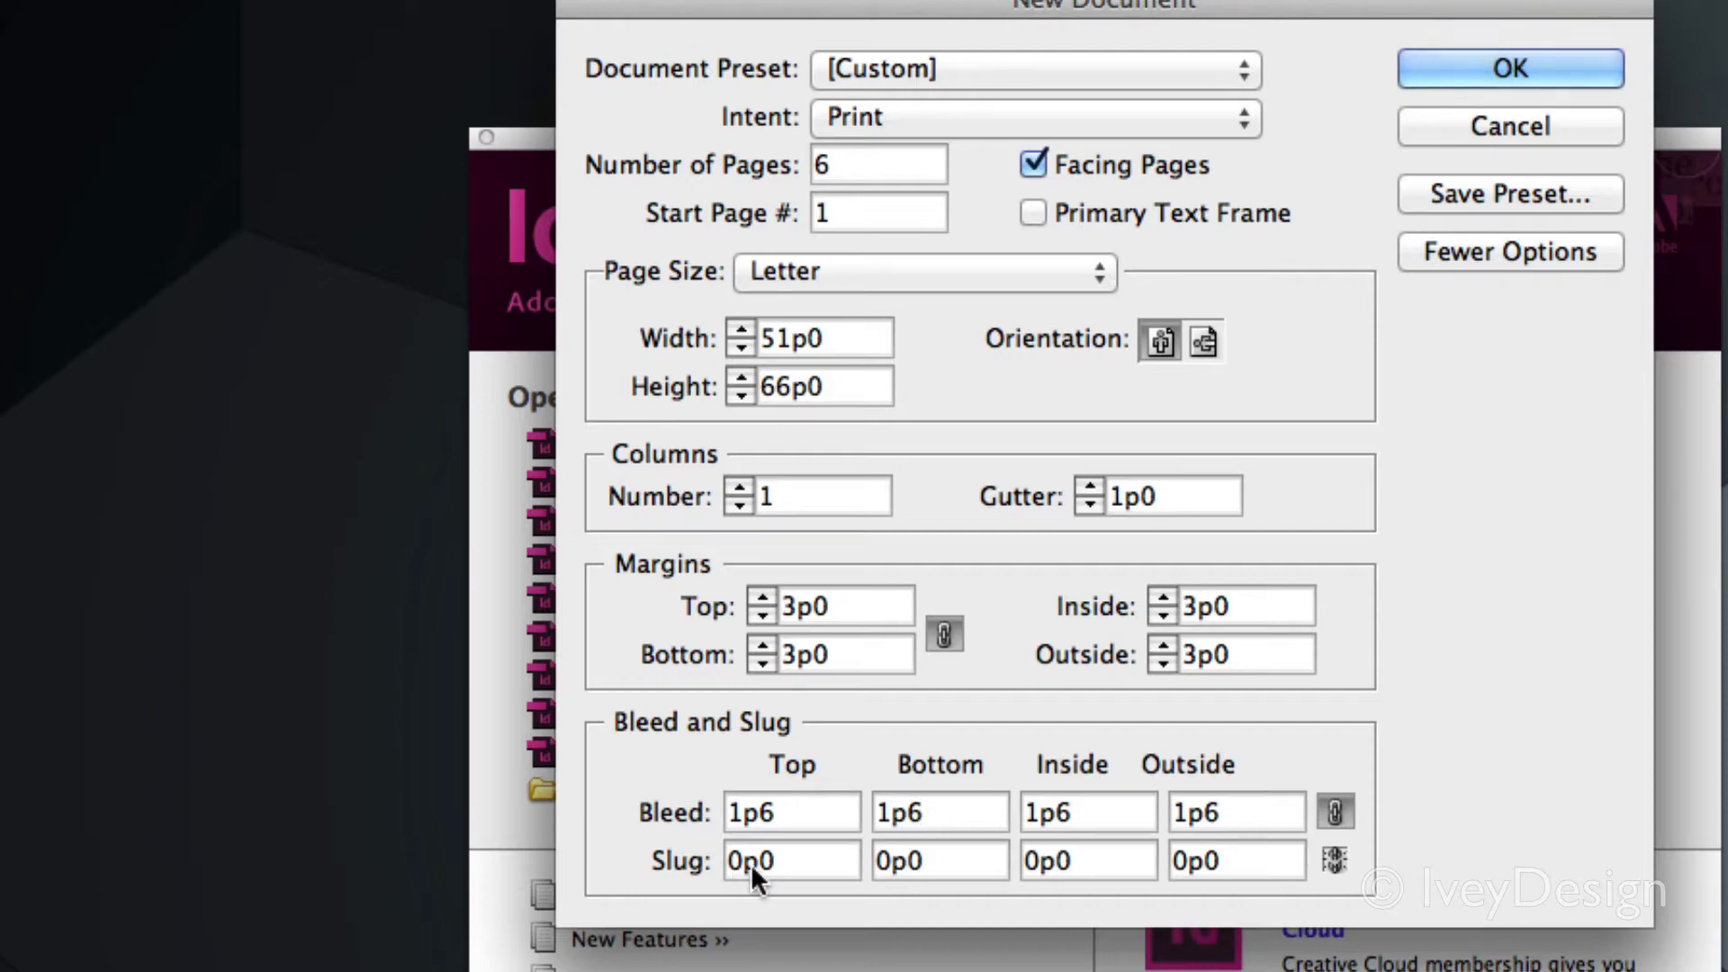
left_click(1488, 66)
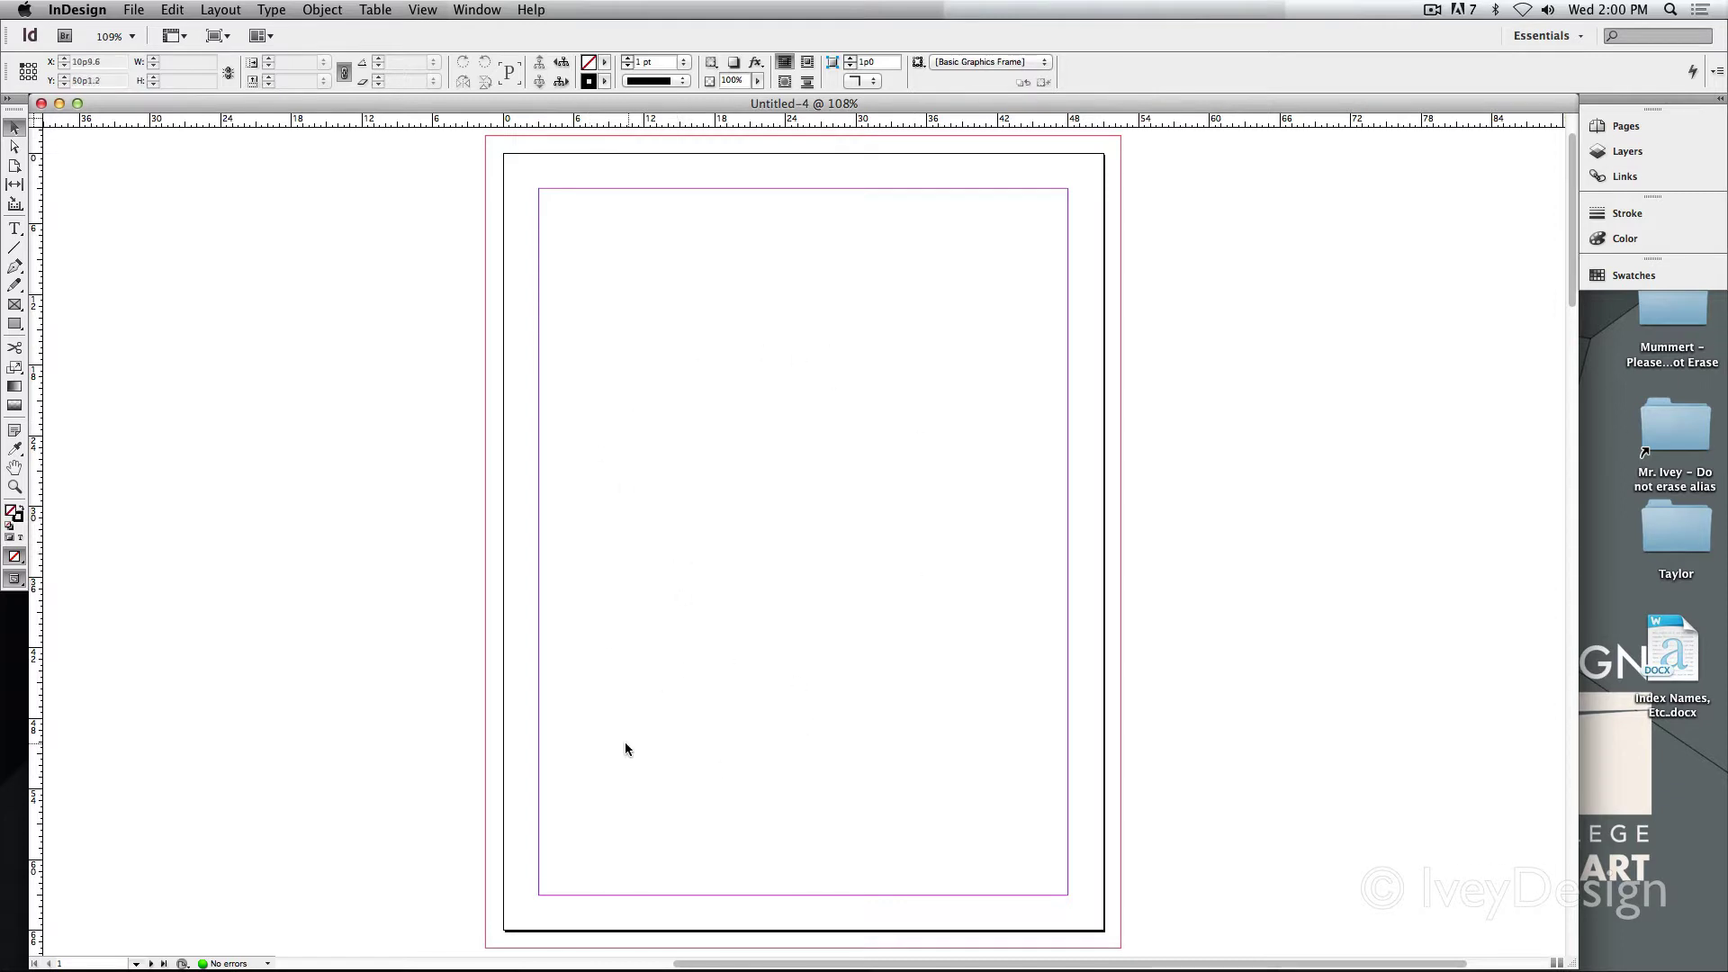
- Scroll down through the facing-page spreads to the final single page 6
scroll(631, 784, "down", 15)
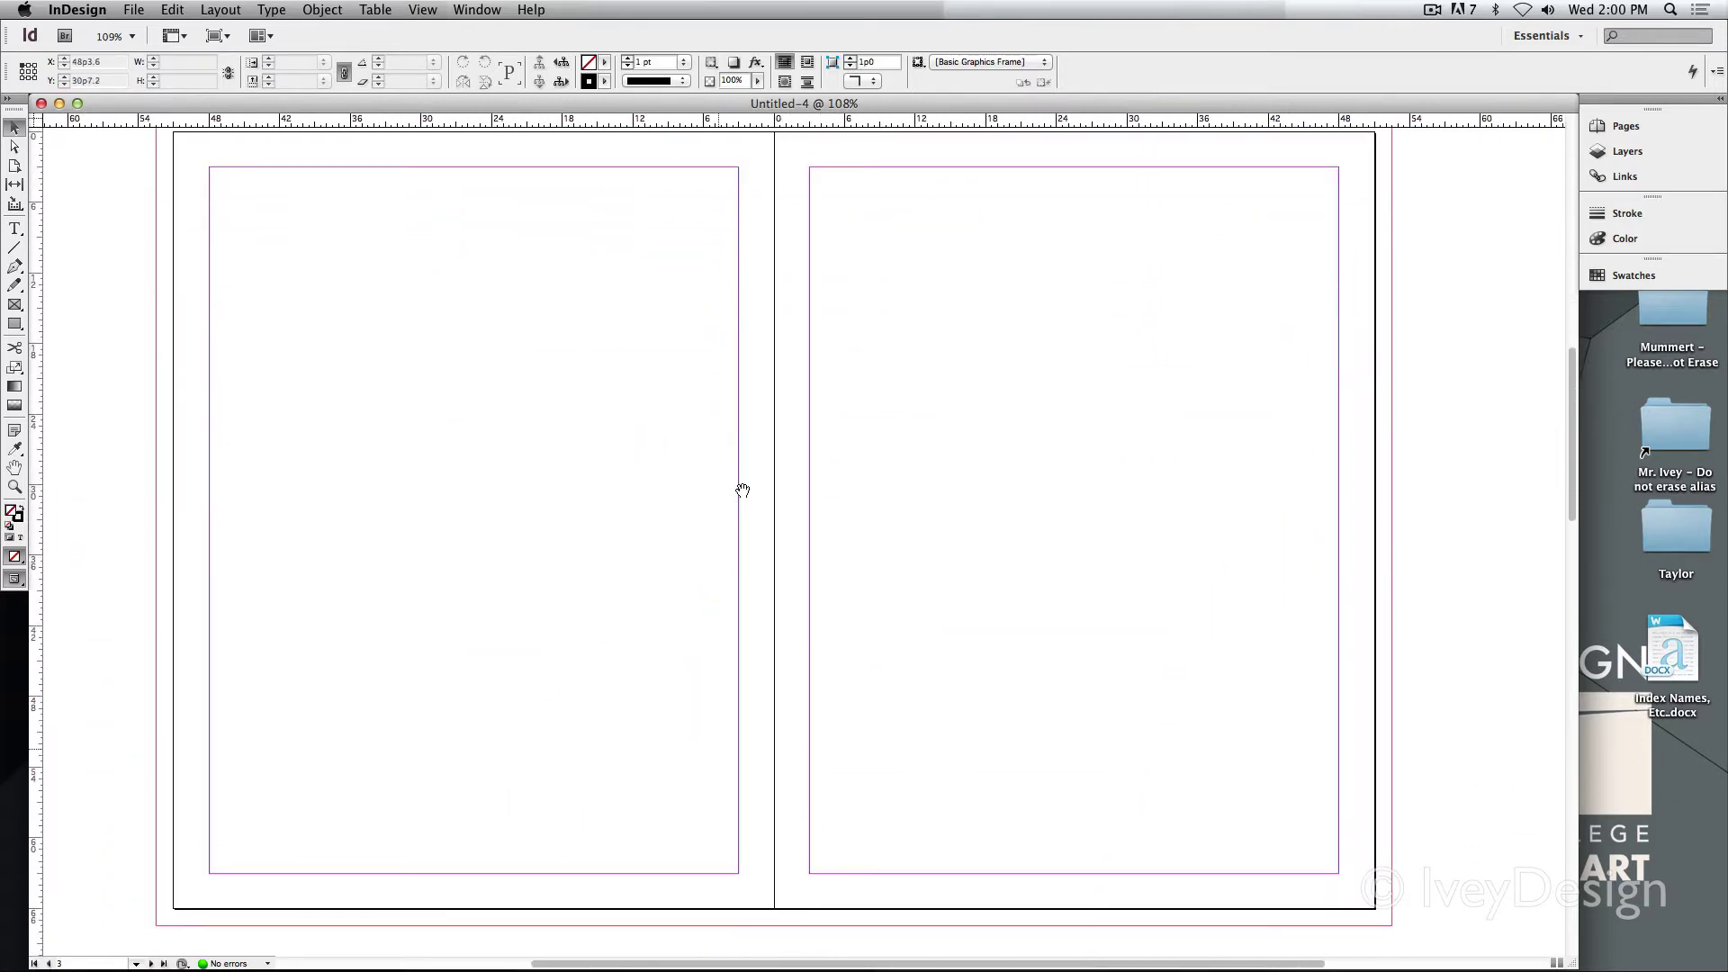
scroll(756, 702, "down", 15)
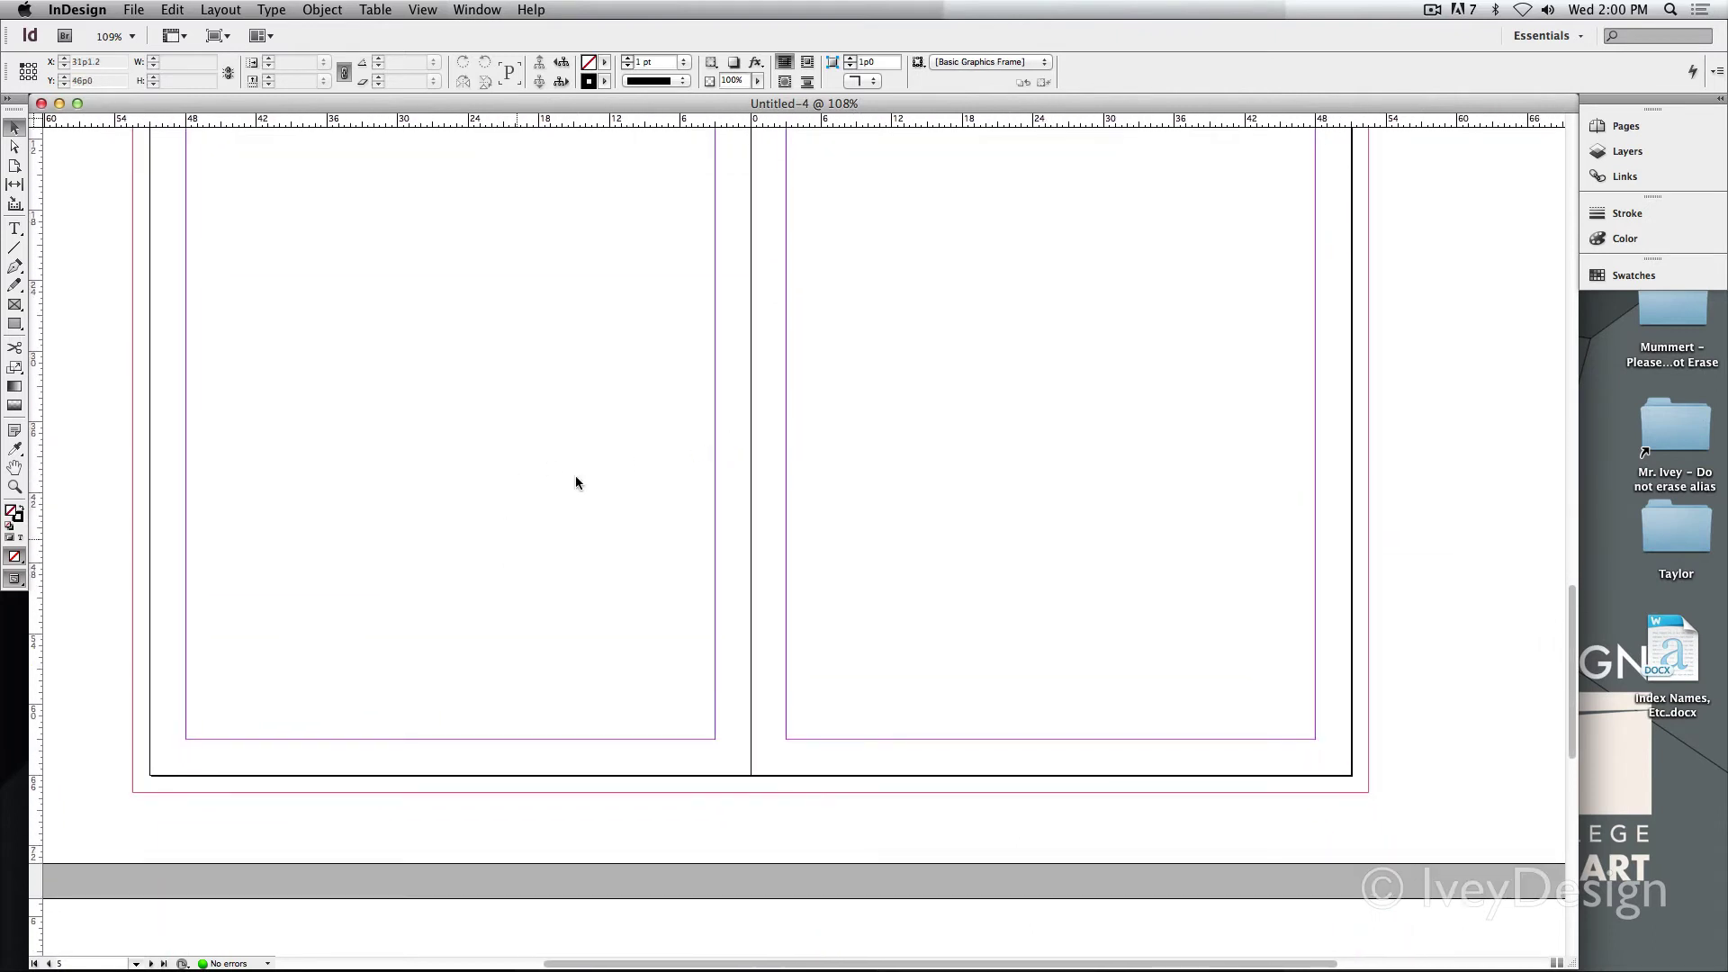
scroll(675, 374, "down", 12)
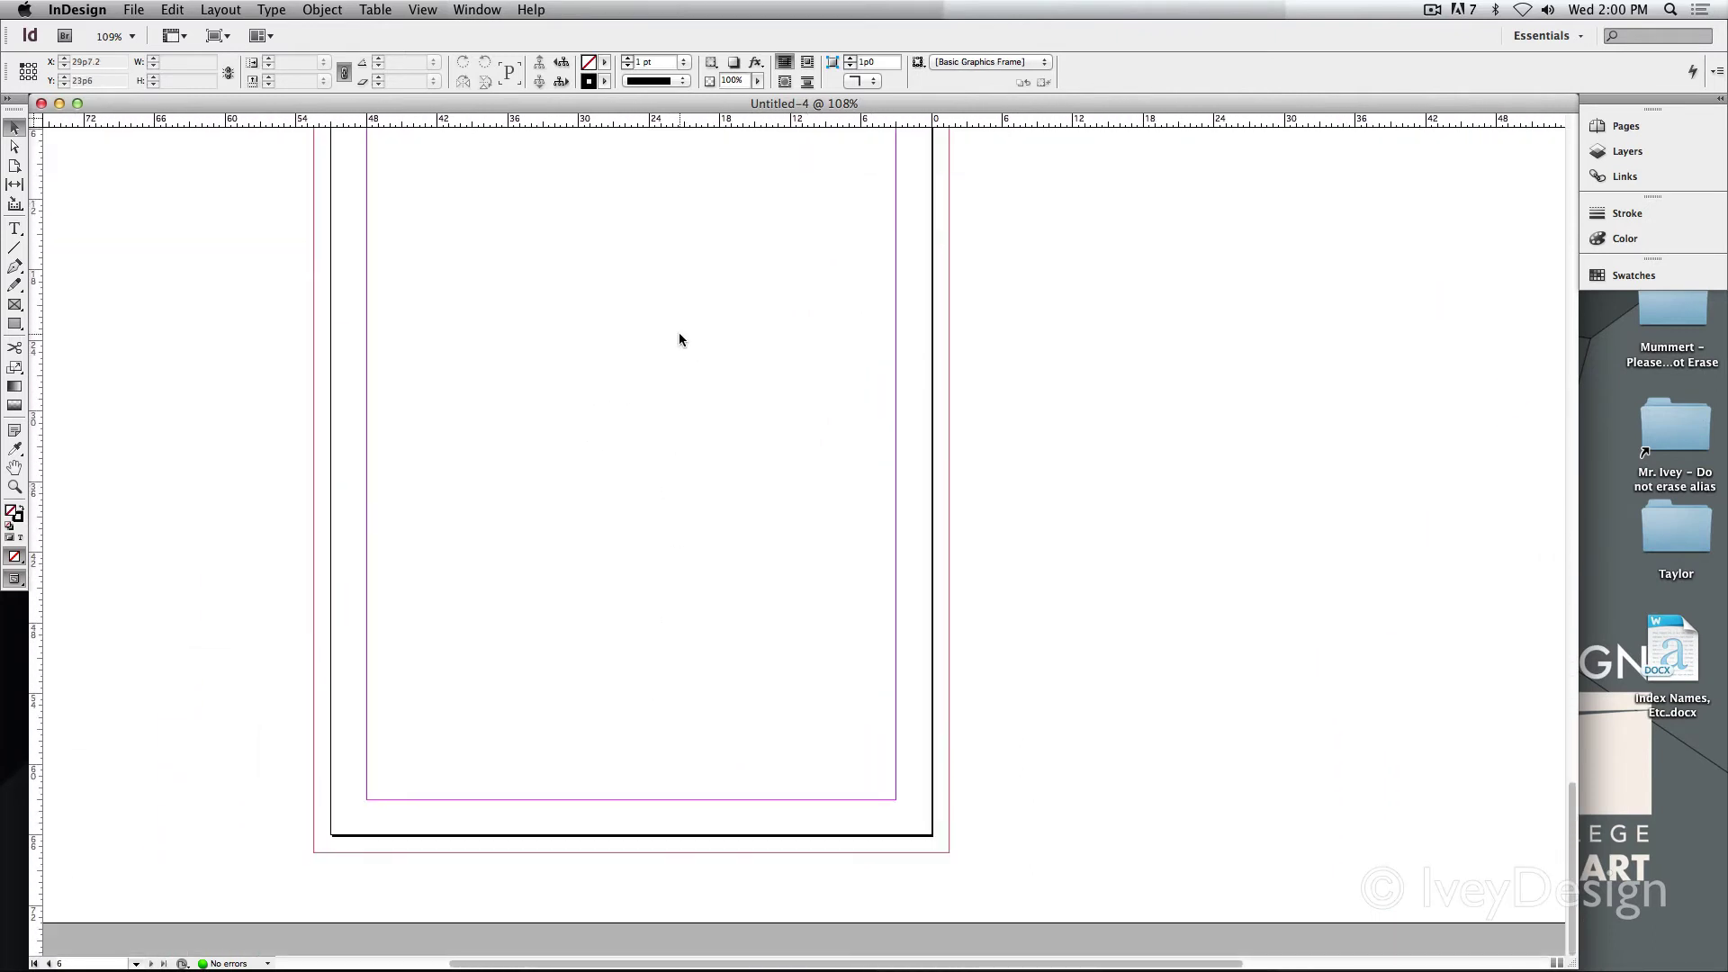
scroll(918, 315, "up", 7)
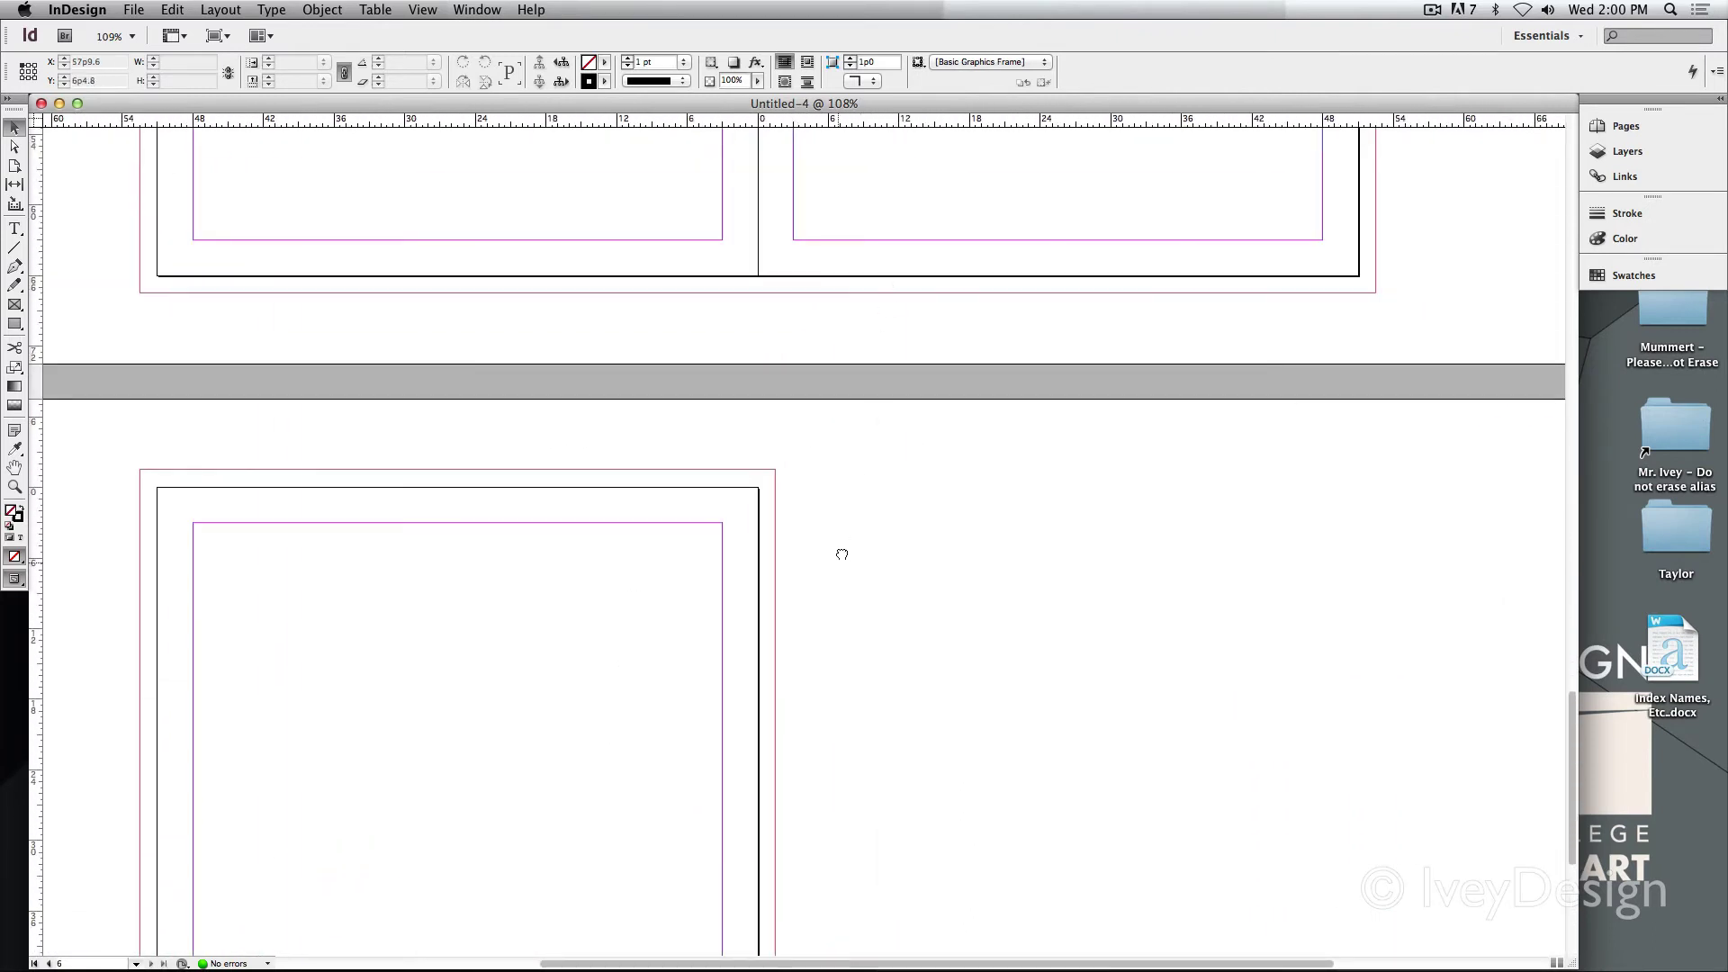
- Pan and zoom to 150% on a page corner to inspect margins and bleed, then return to page 1
left_click_drag(842, 555, 935, 409)
scroll(861, 503, "down", 1)
key("super+equal")
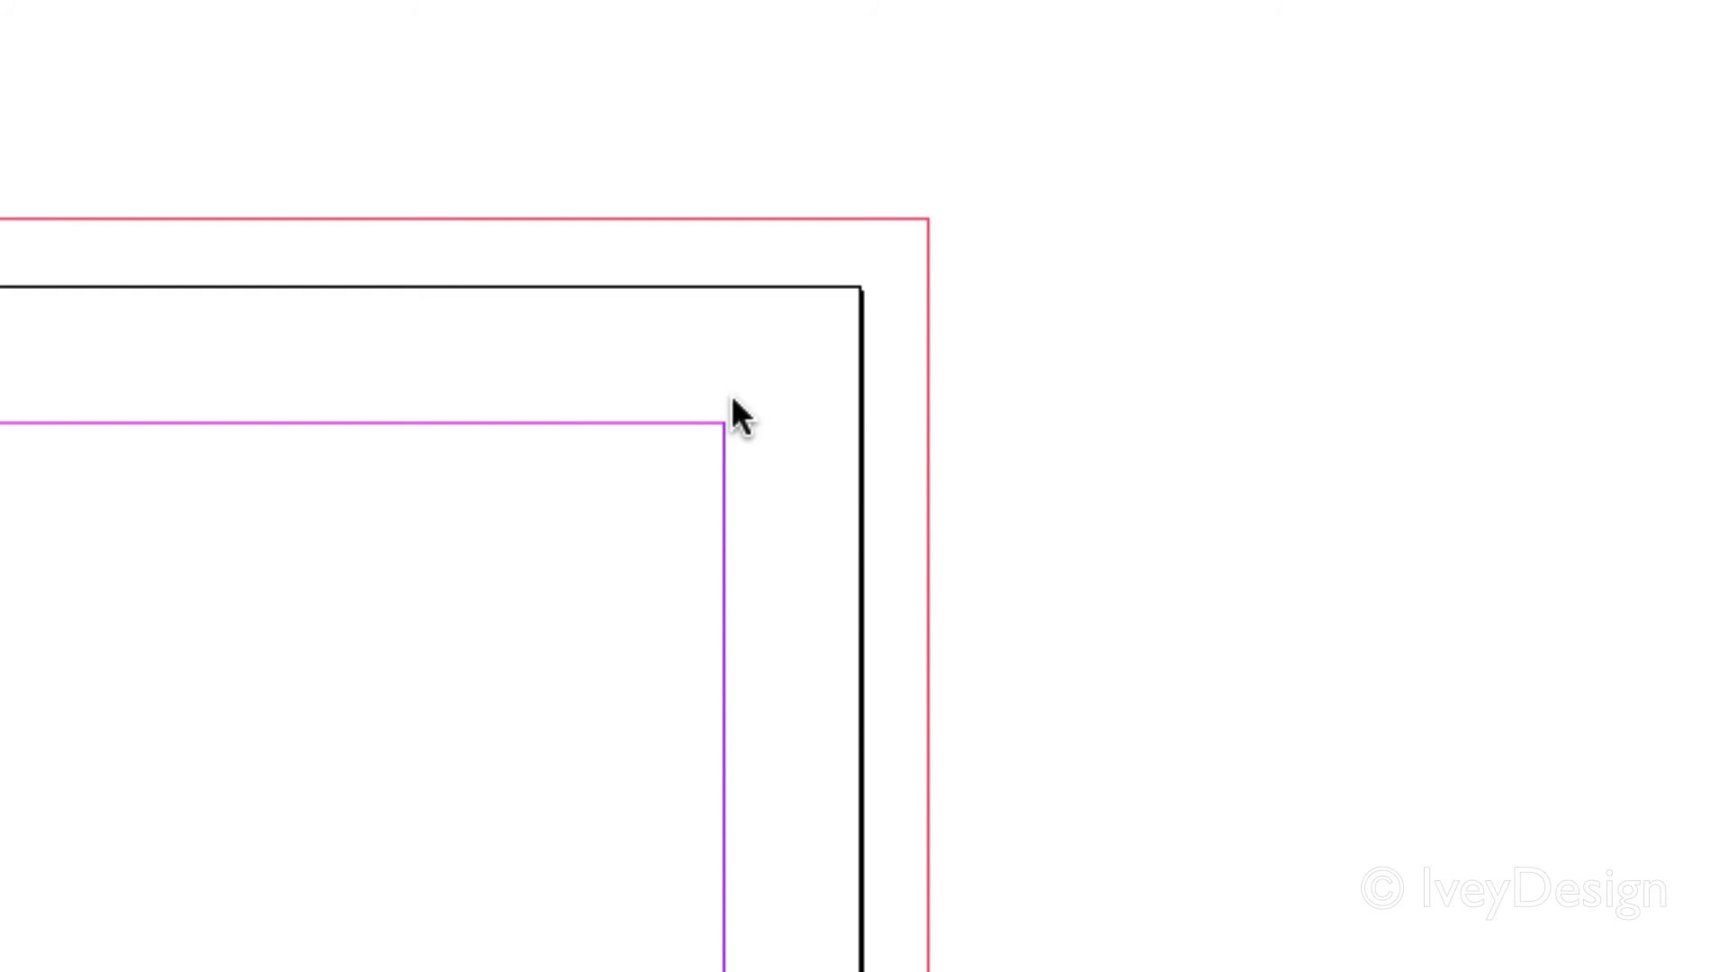
scroll(798, 337, "up", 3)
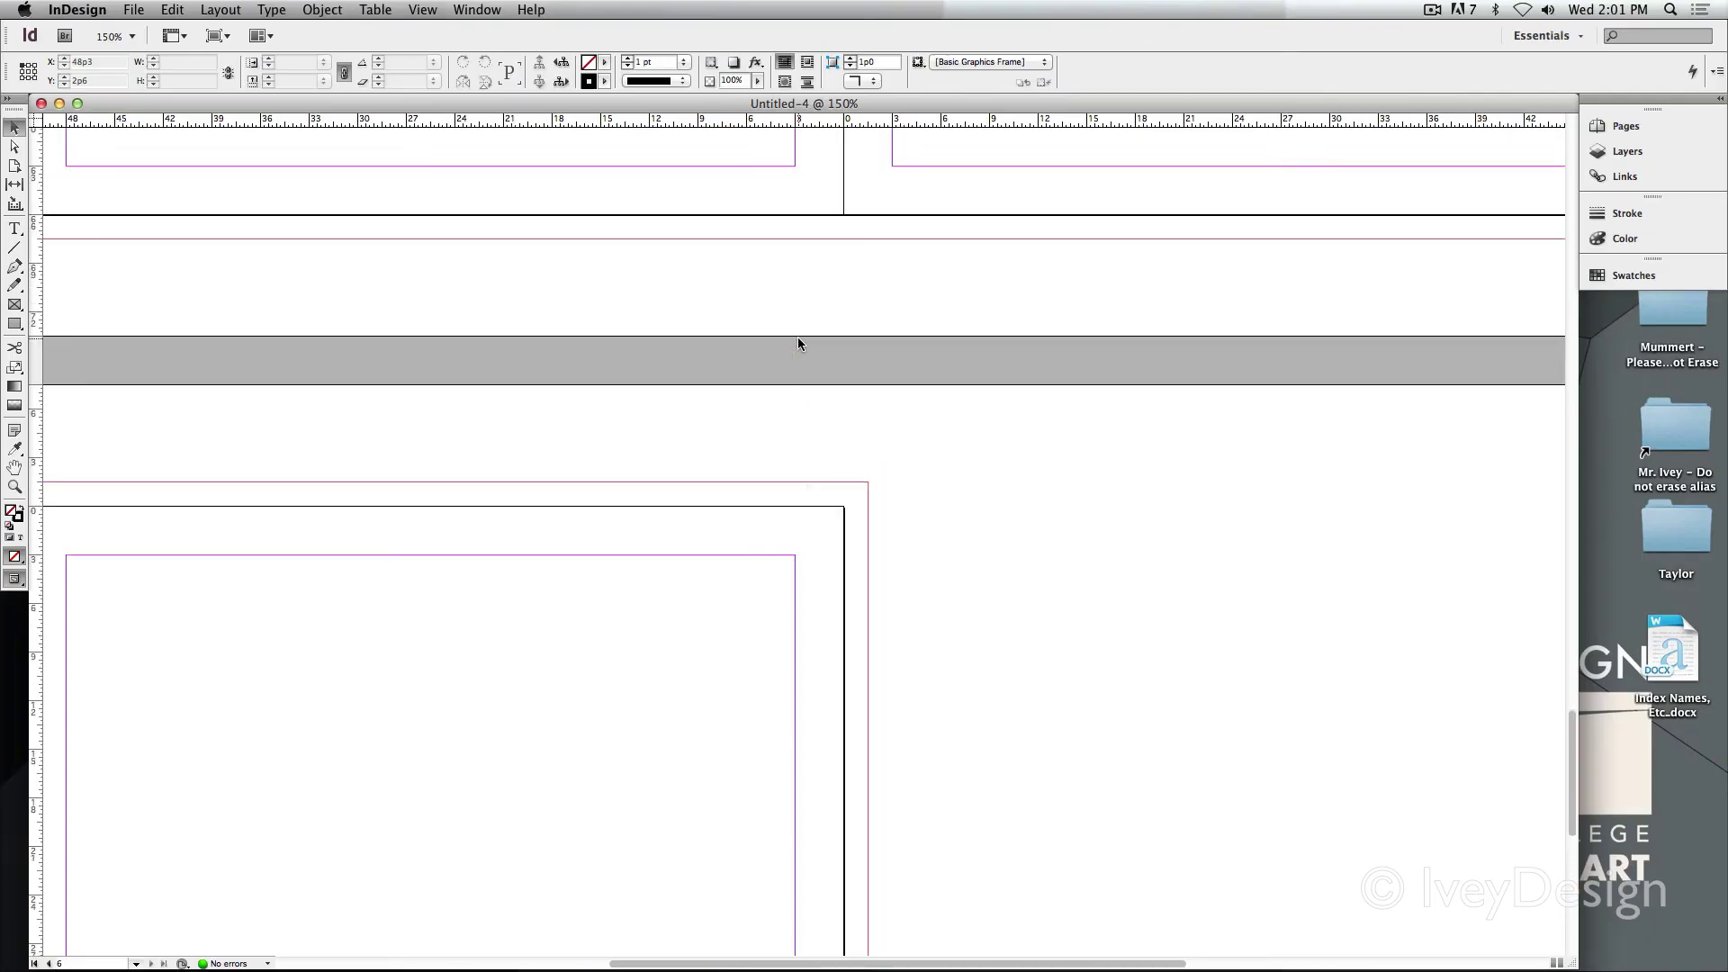
scroll(798, 345, "up", 5)
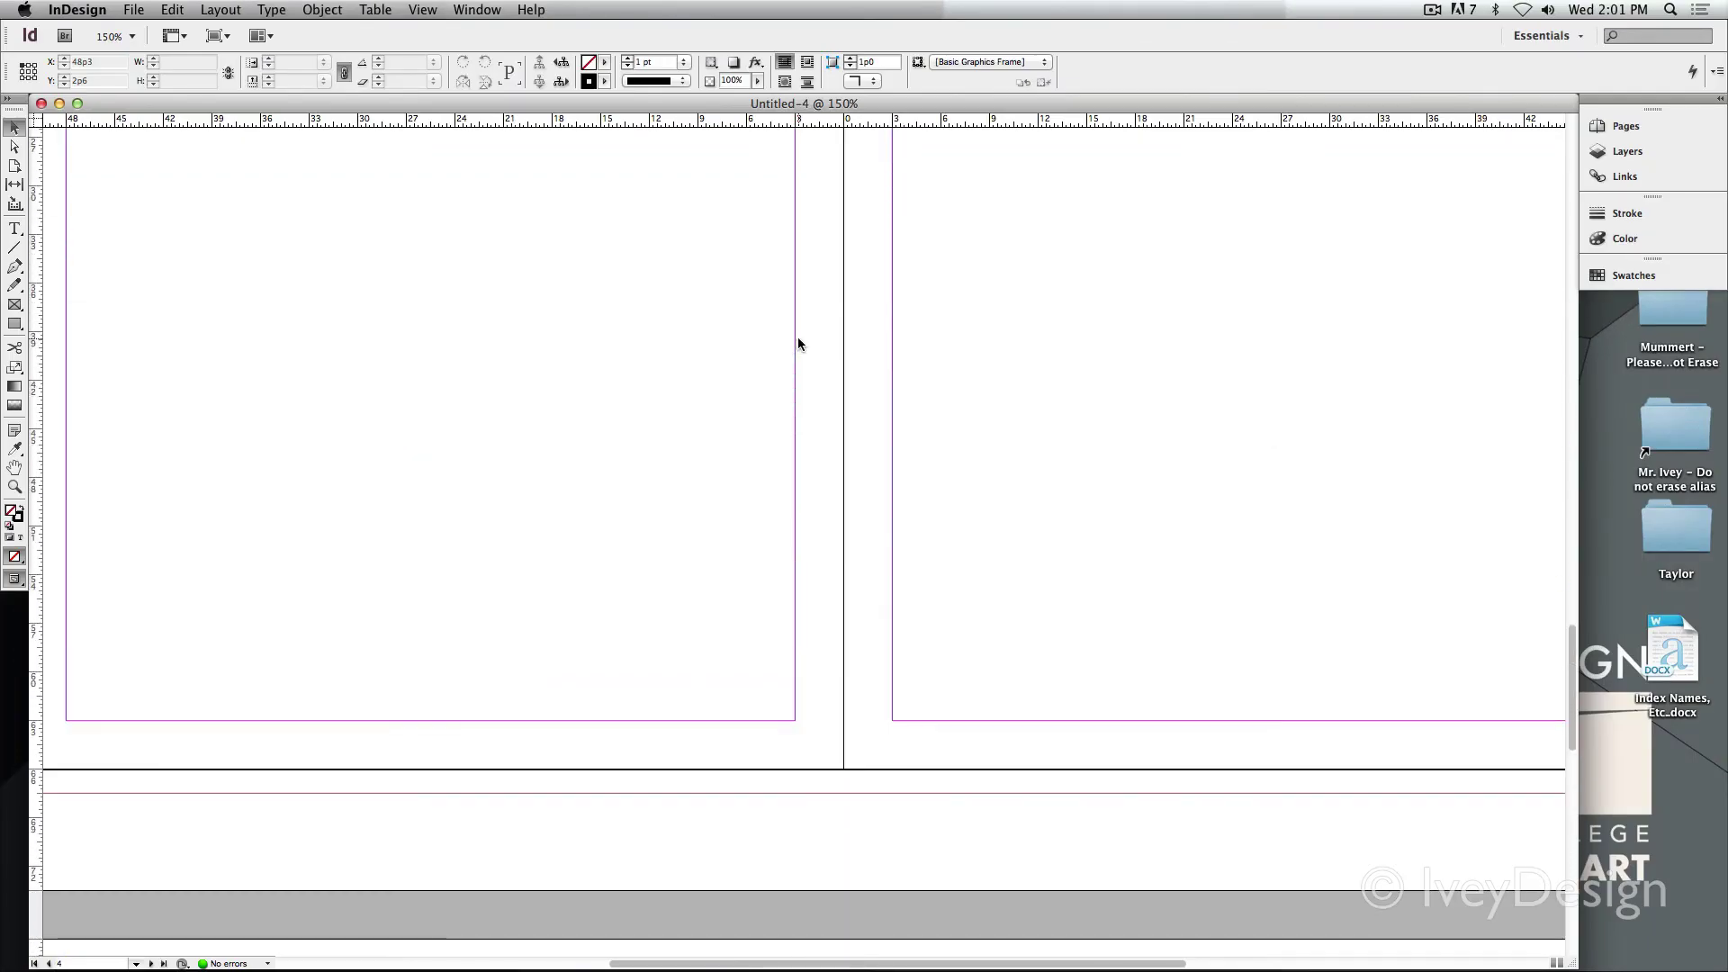
scroll(799, 344, "down", 2)
scroll(798, 344, "right", 5)
scroll(798, 344, "up", 2)
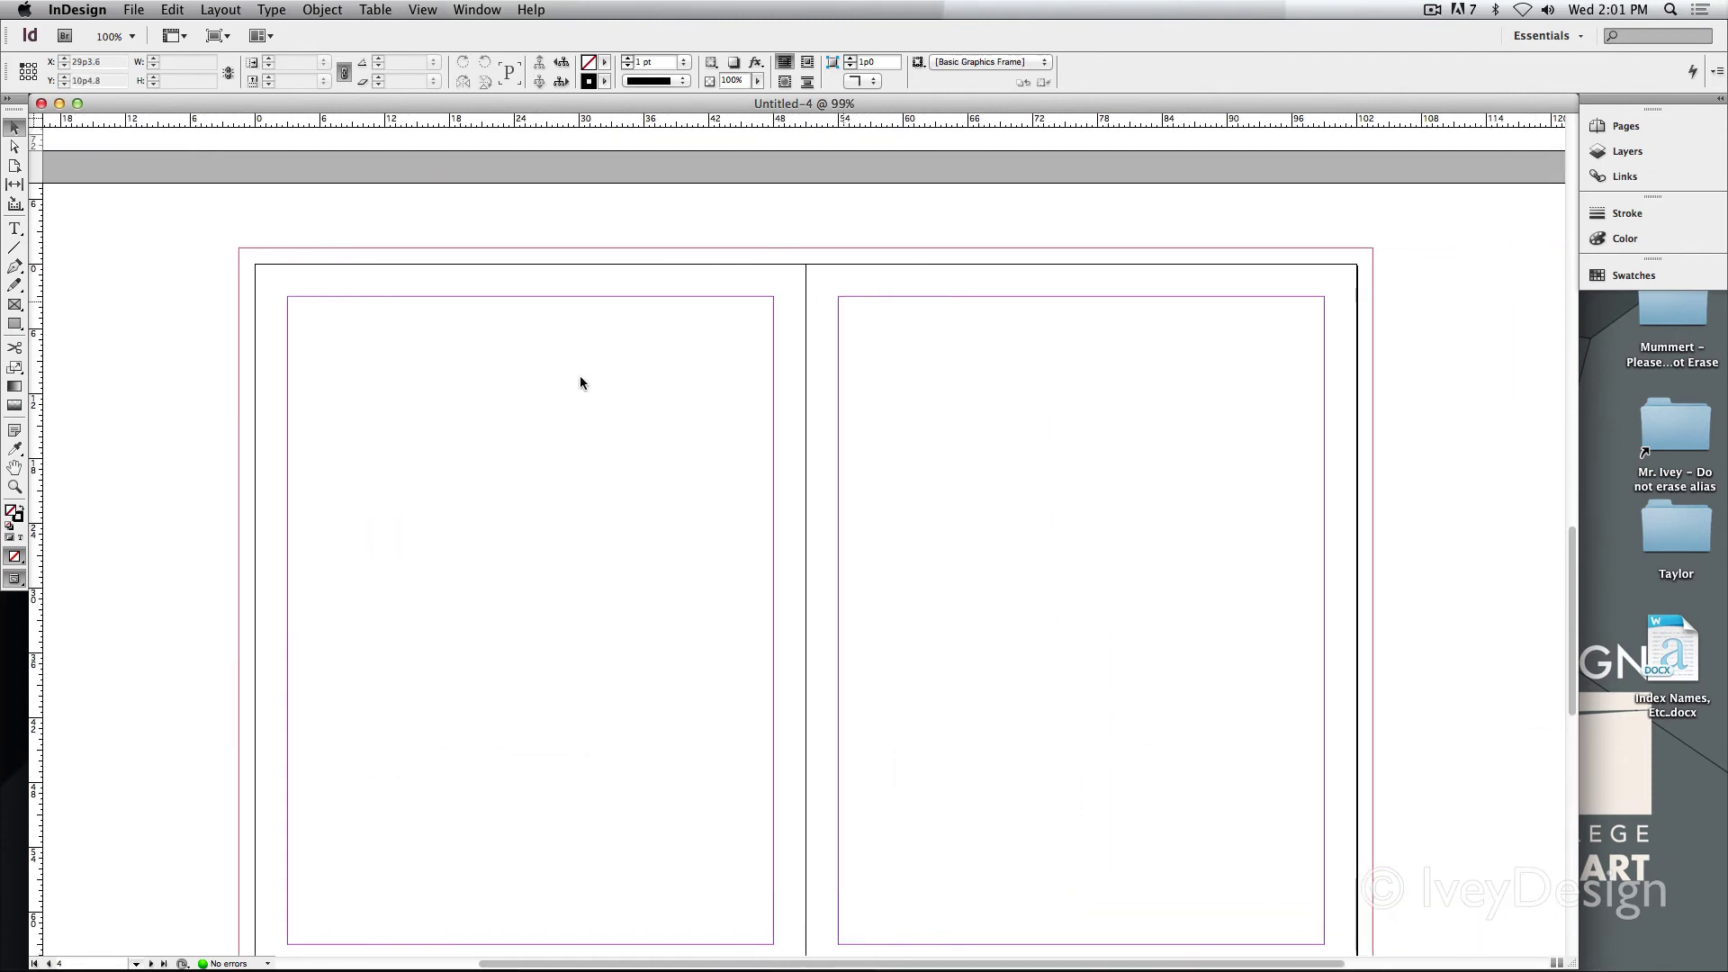
scroll(877, 396, "up", 8)
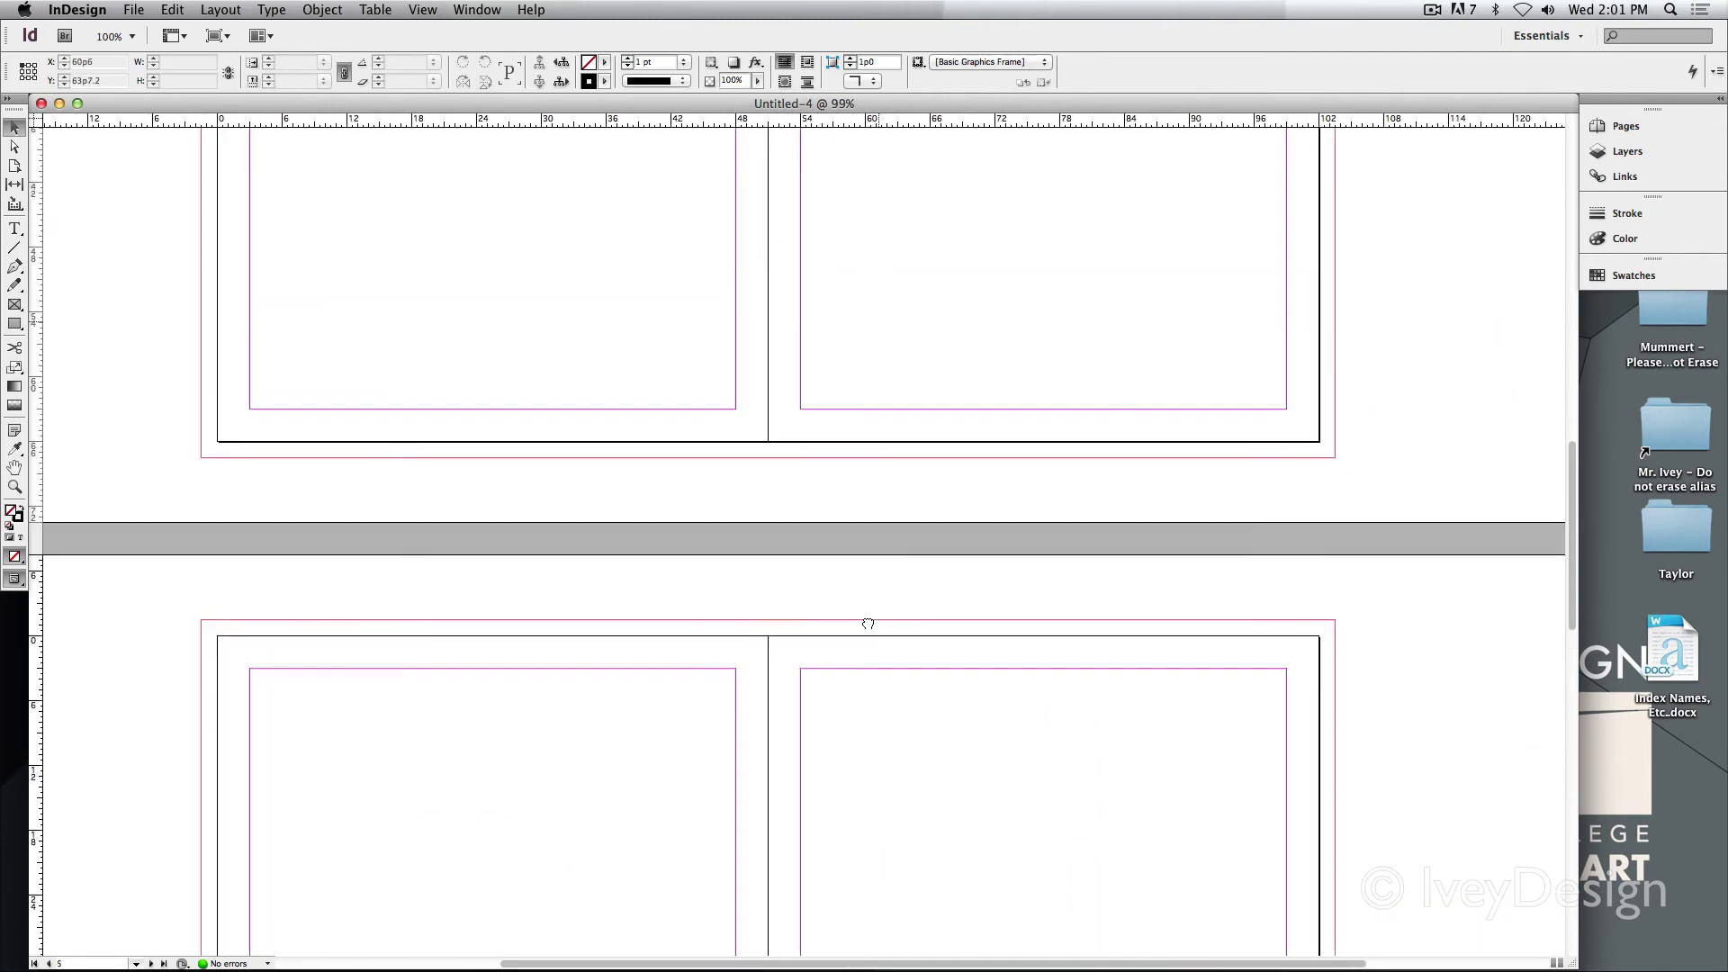
scroll(864, 394, "up", 15)
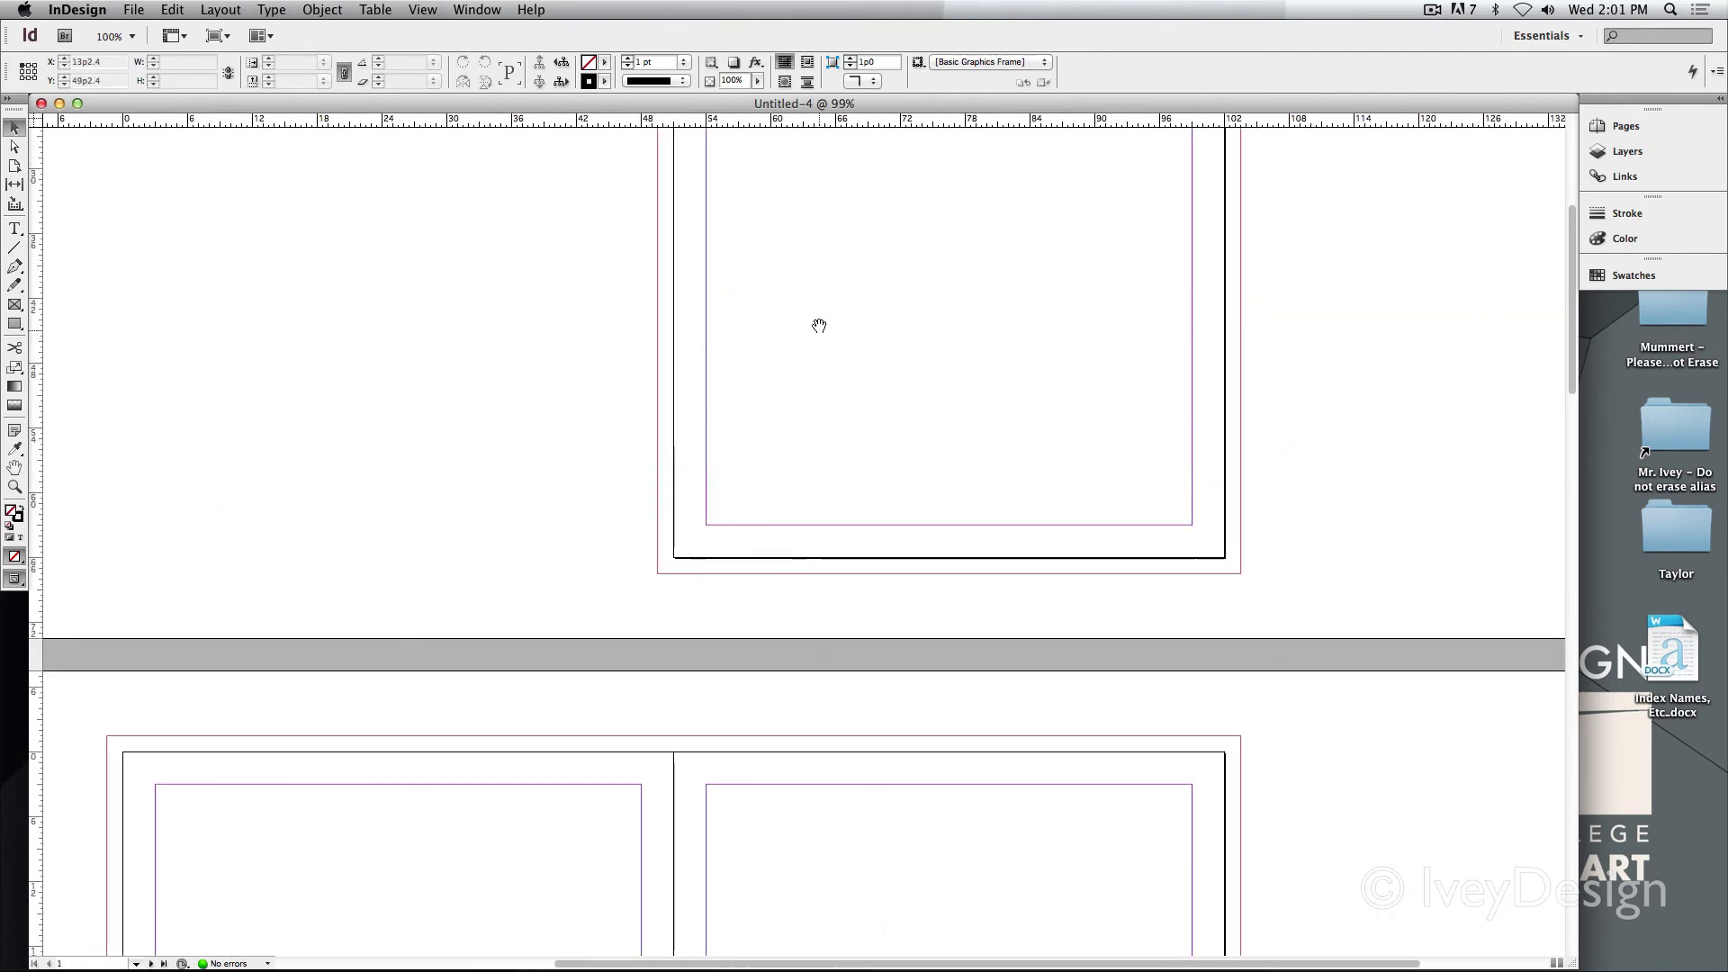